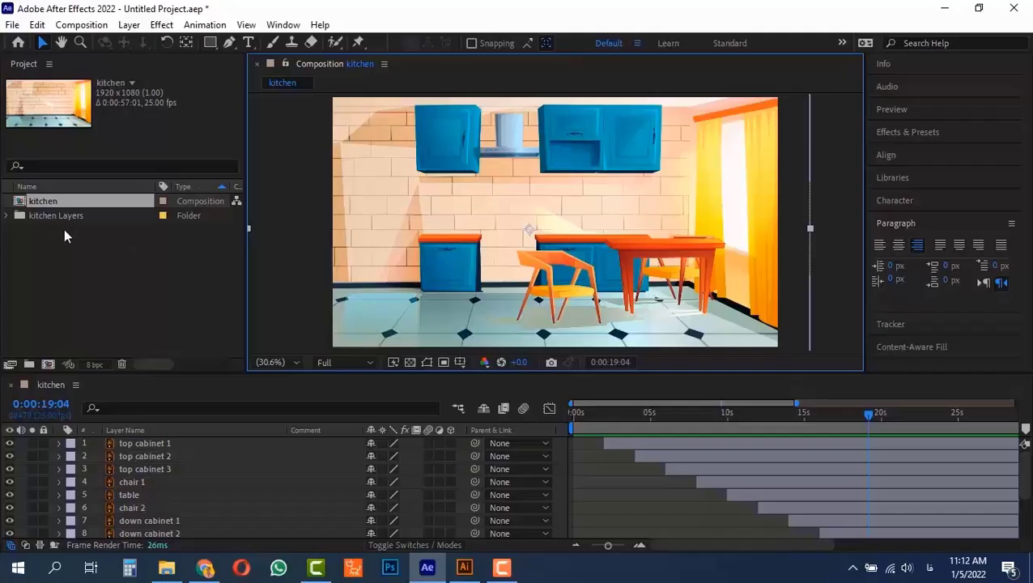
Step: In File Explorer, move kitchen.ai out of the Pictures folder into the folder named 12
{"action": "left_click", "coordinate": [167, 571]}
{"action": "left_click", "coordinate": [723, 193]}
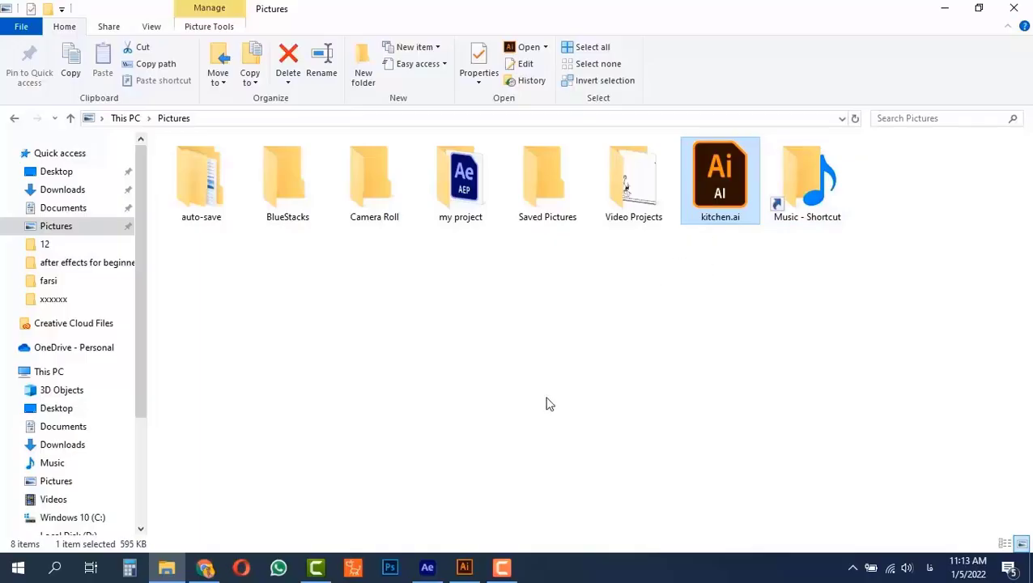
{"action": "left_click", "coordinate": [127, 244]}
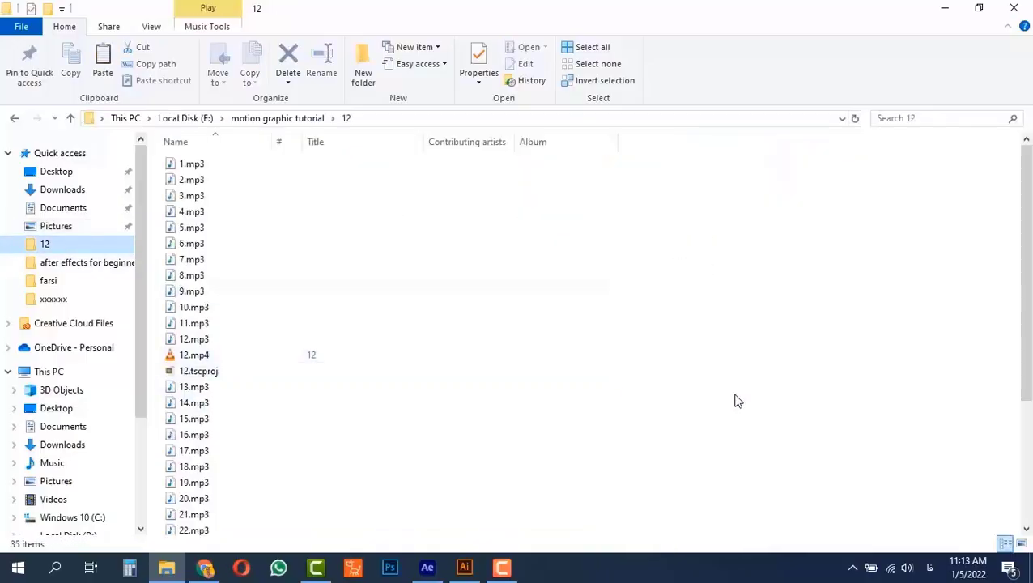
{"action": "key", "text": "ctrl+v"}
Step: Switch to After Effects, dismiss the missing-files warning, and scrub through the kitchen composition, ending at 0:00:00:00
{"action": "left_click", "coordinate": [428, 567]}
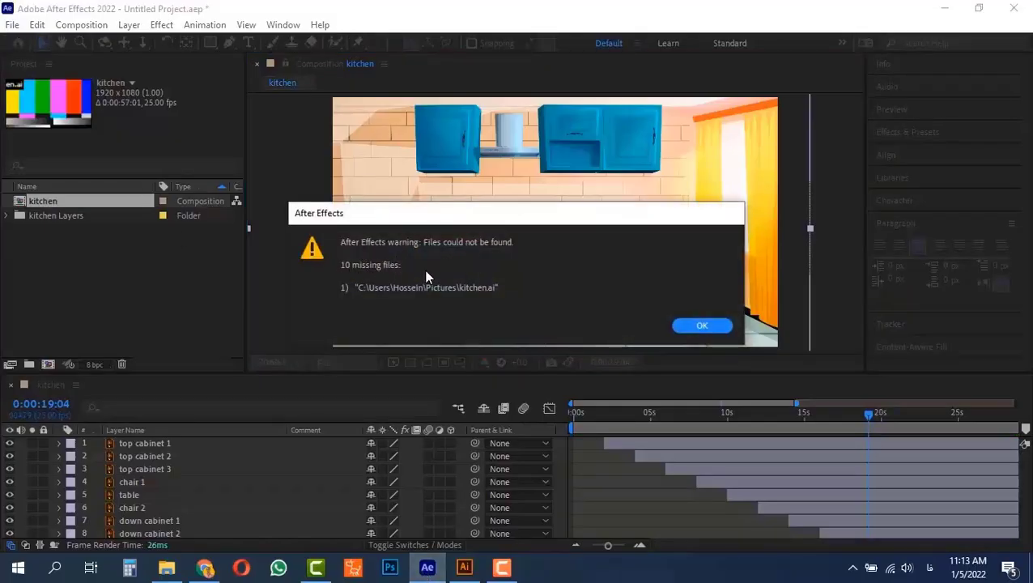
{"action": "left_click", "coordinate": [698, 326]}
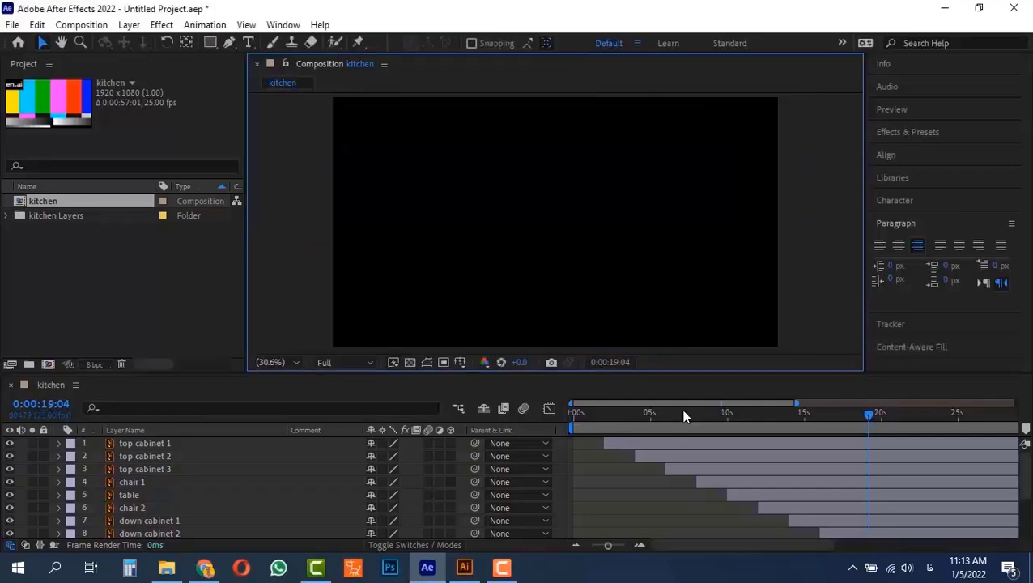
{"action": "left_click_drag", "start_coordinate": [684, 417], "coordinate": [721, 406]}
{"action": "left_click", "coordinate": [920, 414]}
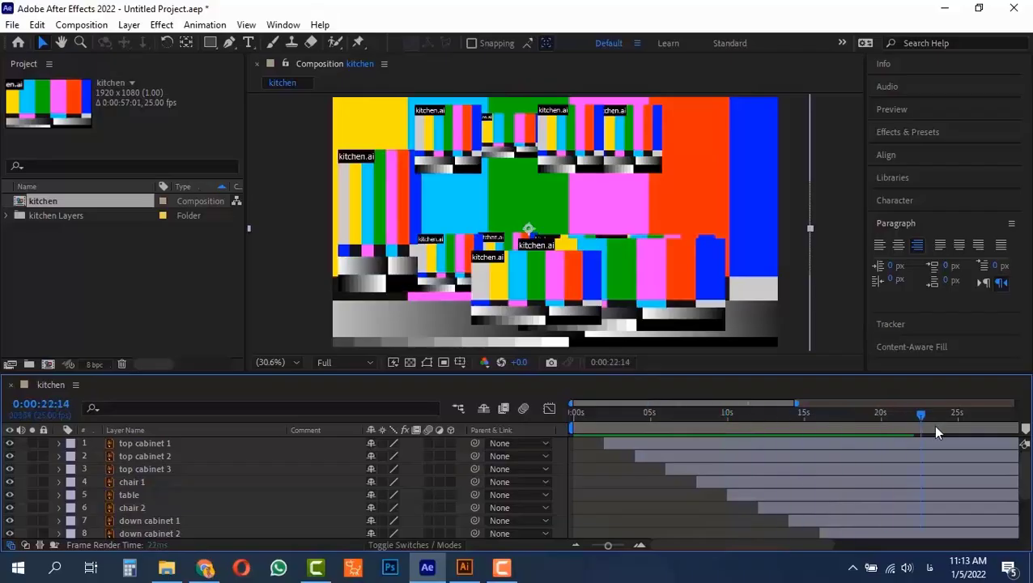
{"action": "left_click_drag", "start_coordinate": [935, 433], "coordinate": [875, 417]}
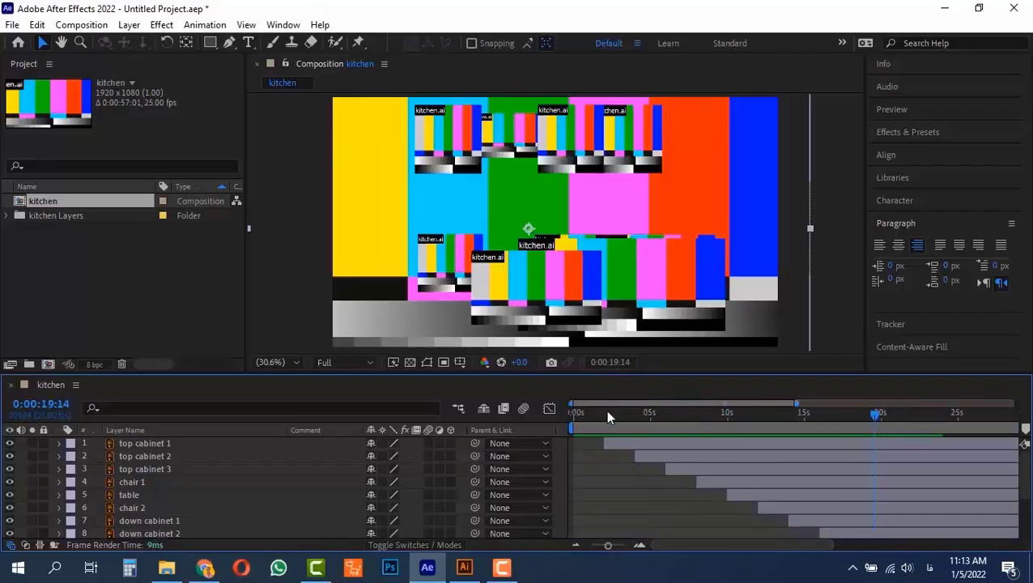
{"action": "left_click_drag", "start_coordinate": [608, 415], "coordinate": [572, 413]}
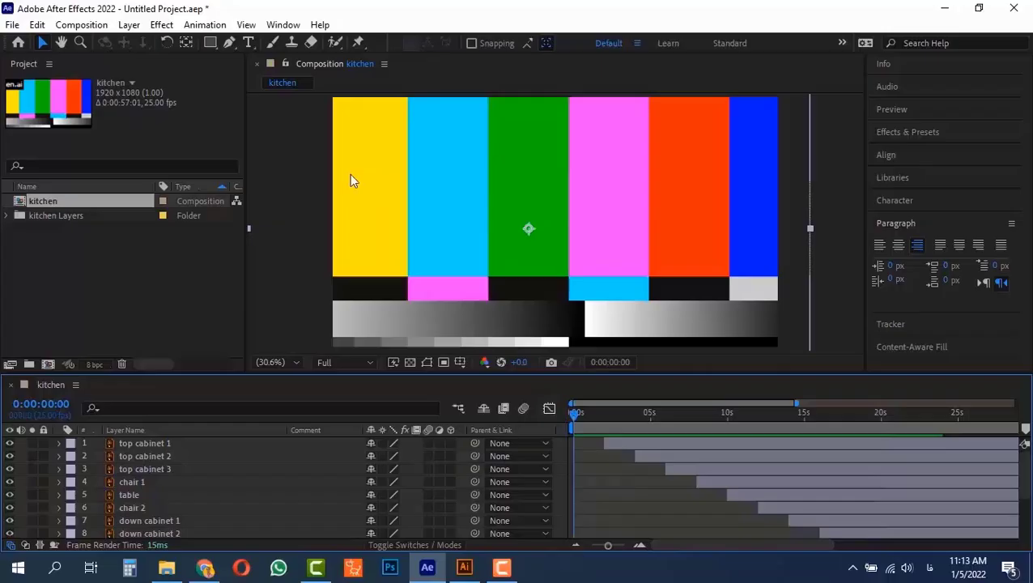
Step: In File Explorer, create a folder named Kitchen inside Pictures and open it
{"action": "left_click", "coordinate": [172, 569]}
{"action": "left_click", "coordinate": [74, 228]}
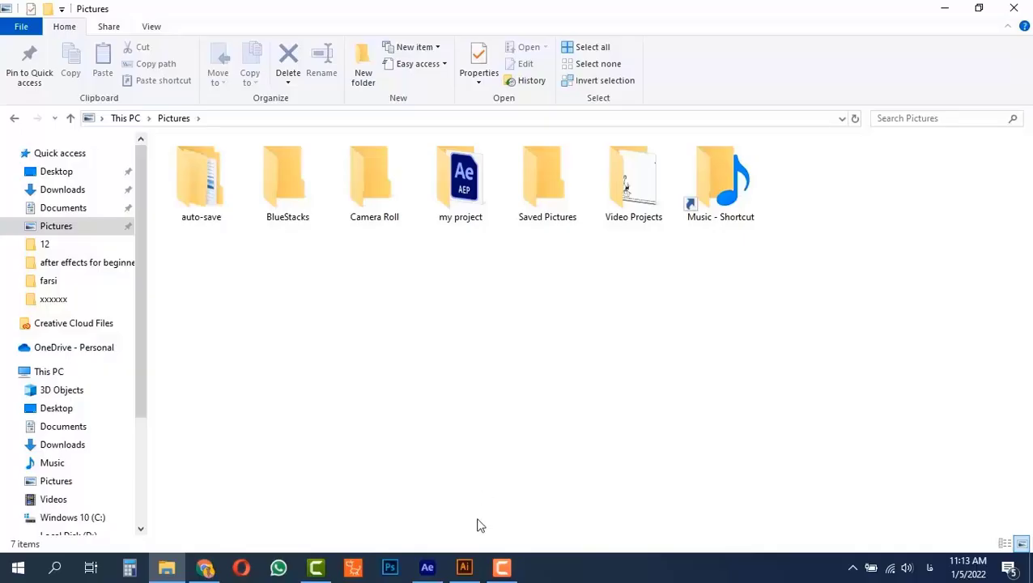
{"action": "right_click", "coordinate": [326, 292]}
{"action": "mouse_move", "coordinate": [522, 477]}
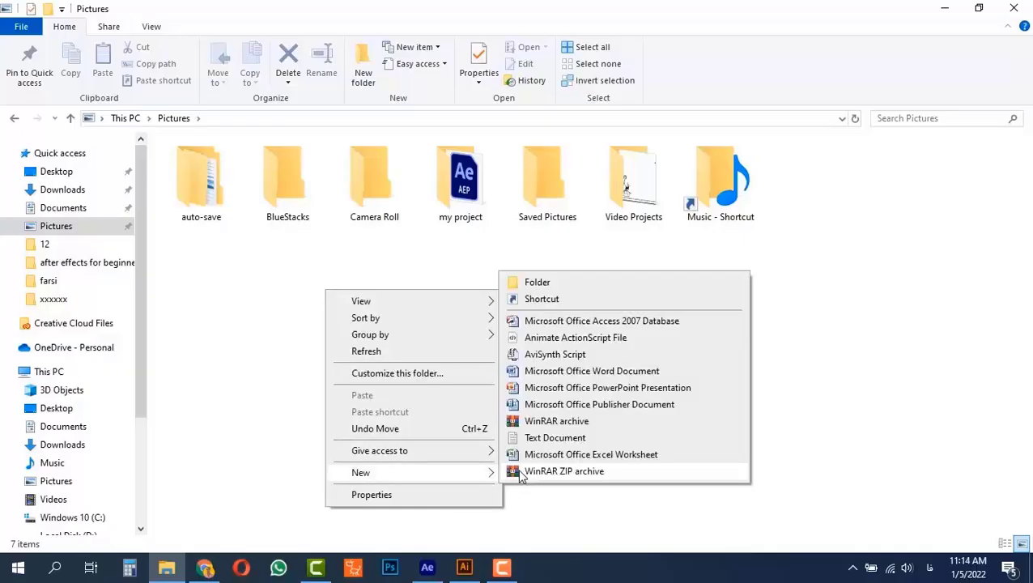
{"action": "left_click", "coordinate": [555, 285]}
{"action": "type", "text": "Kitchen"}
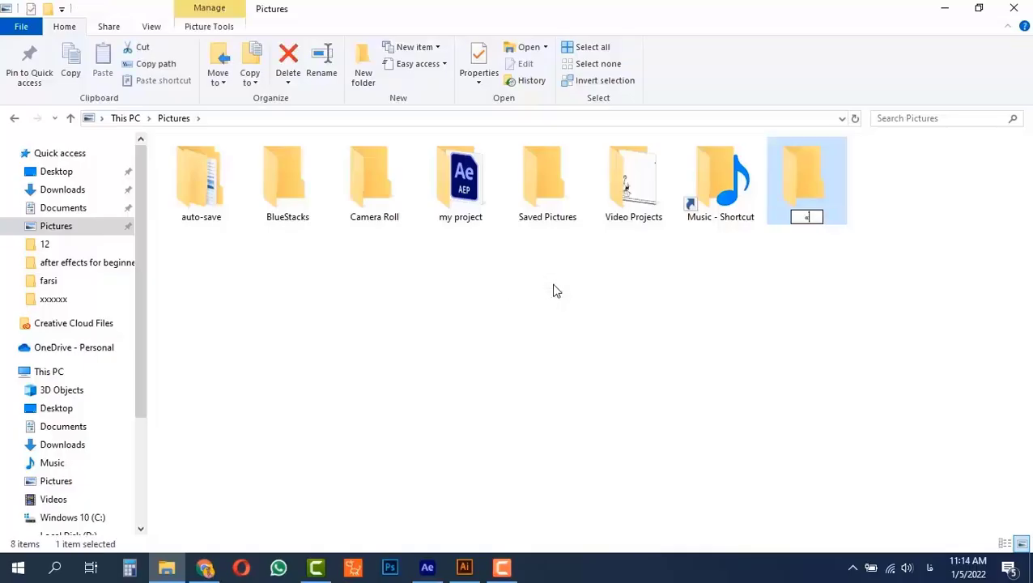
{"action": "key", "text": "Return"}
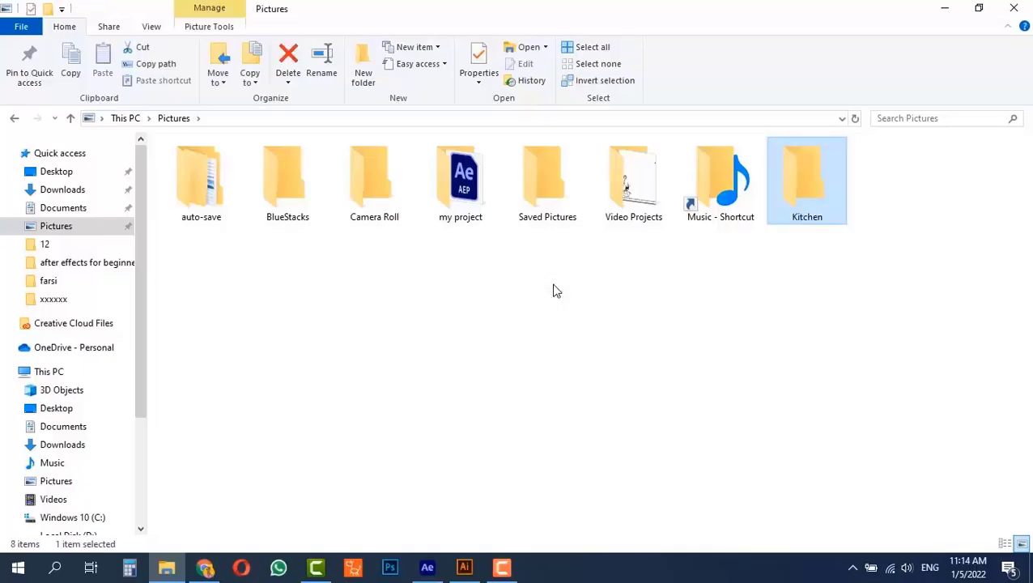
{"action": "key", "text": "Return"}
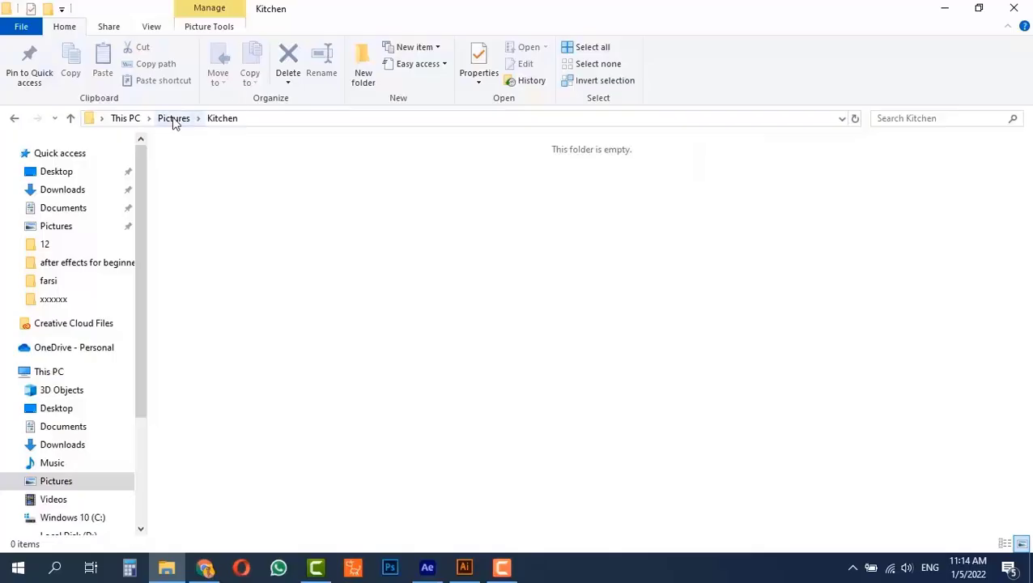
{"action": "left_click", "coordinate": [173, 118]}
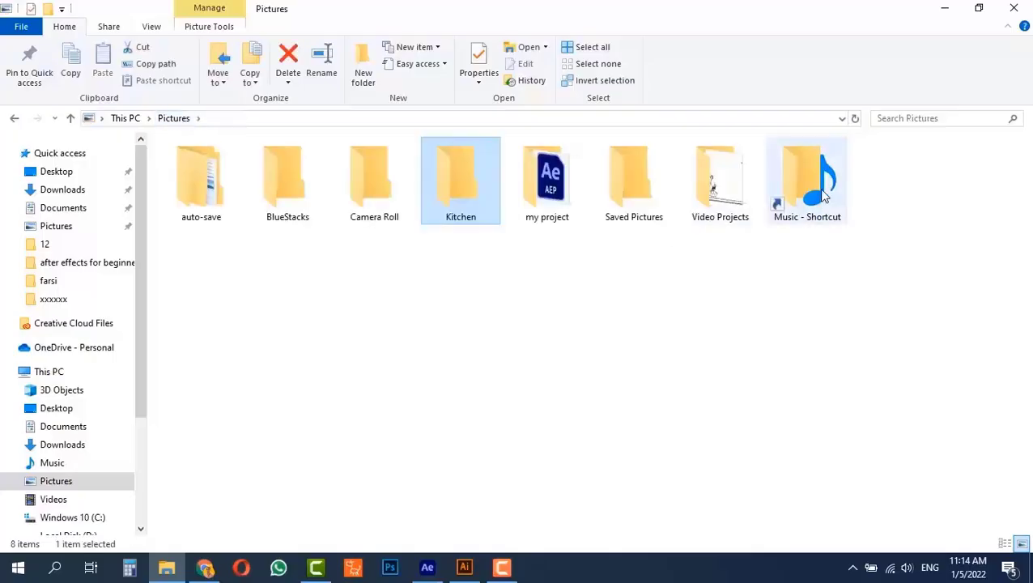
{"action": "double_click", "coordinate": [457, 187]}
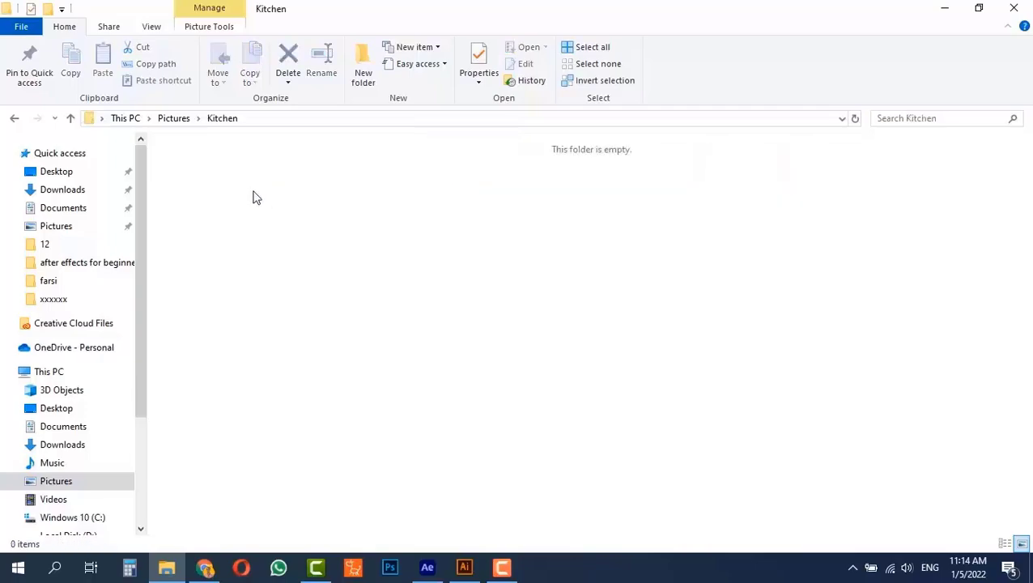
Step: Create a subfolder named Illustration inside the Kitchen folder
{"action": "right_click", "coordinate": [205, 192]}
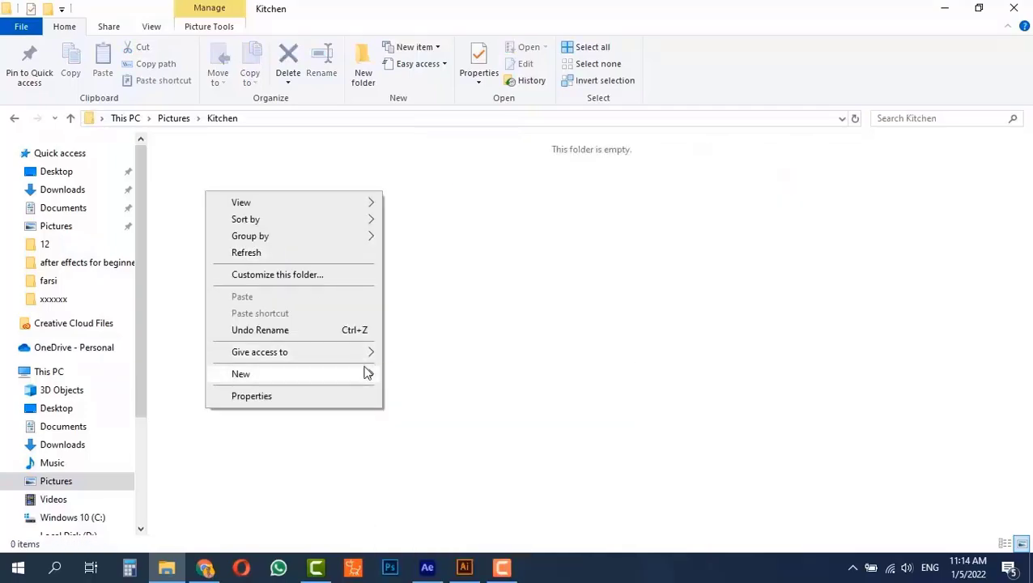
{"action": "mouse_move", "coordinate": [364, 374]}
{"action": "left_click", "coordinate": [413, 374]}
{"action": "key", "text": "BackSpace"}
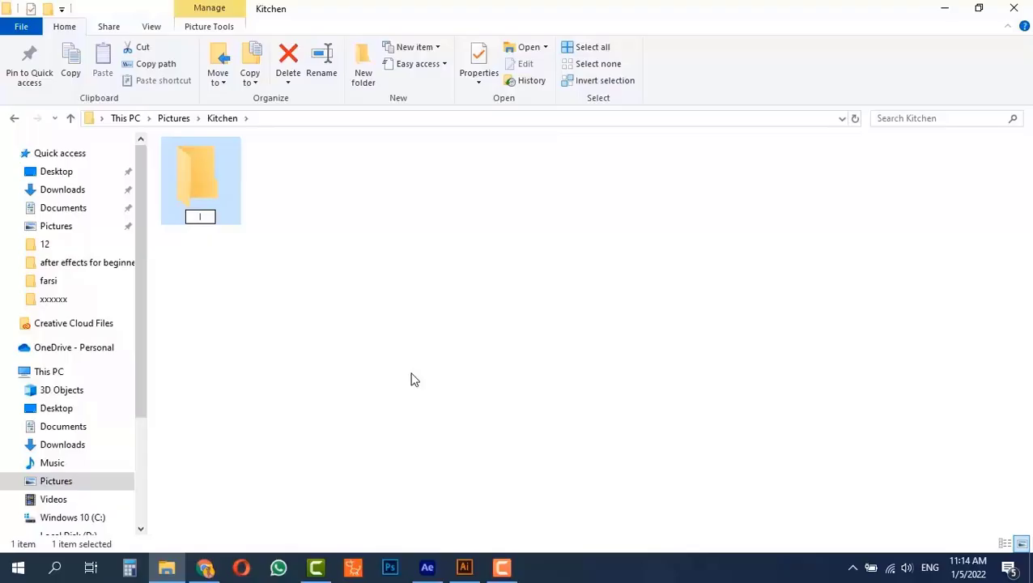
{"action": "type", "text": "Illustration"}
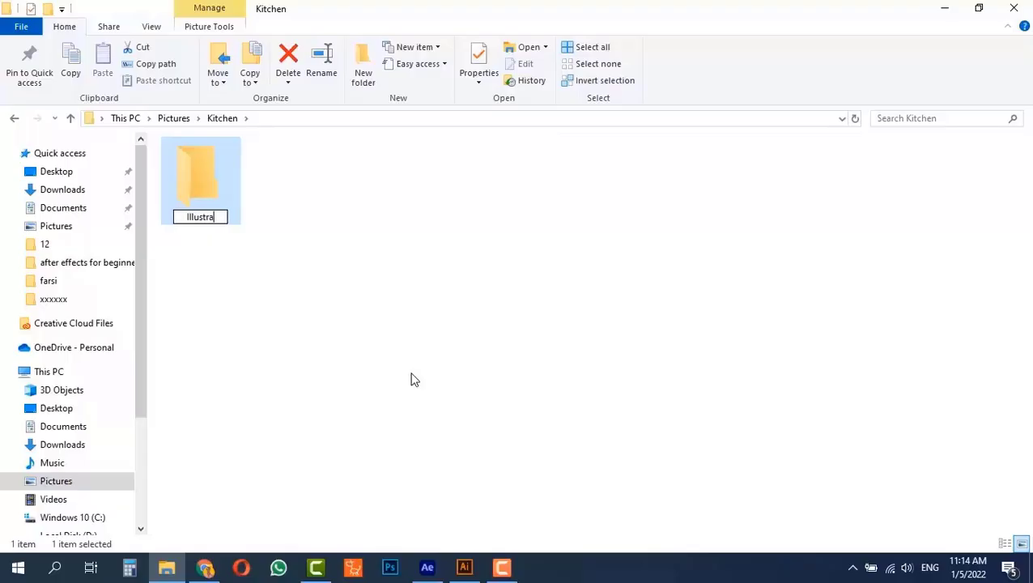
Step: Add a subfolder named sound next to the Illustration folder
{"action": "right_click", "coordinate": [284, 264]}
{"action": "mouse_move", "coordinate": [424, 455]}
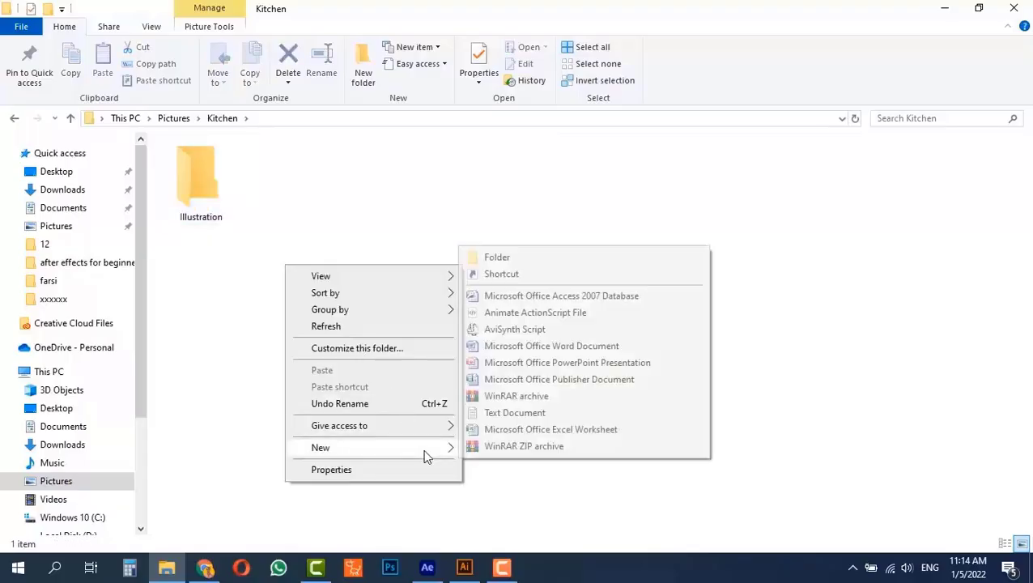
{"action": "left_click", "coordinate": [521, 257]}
{"action": "type", "text": "sound"}
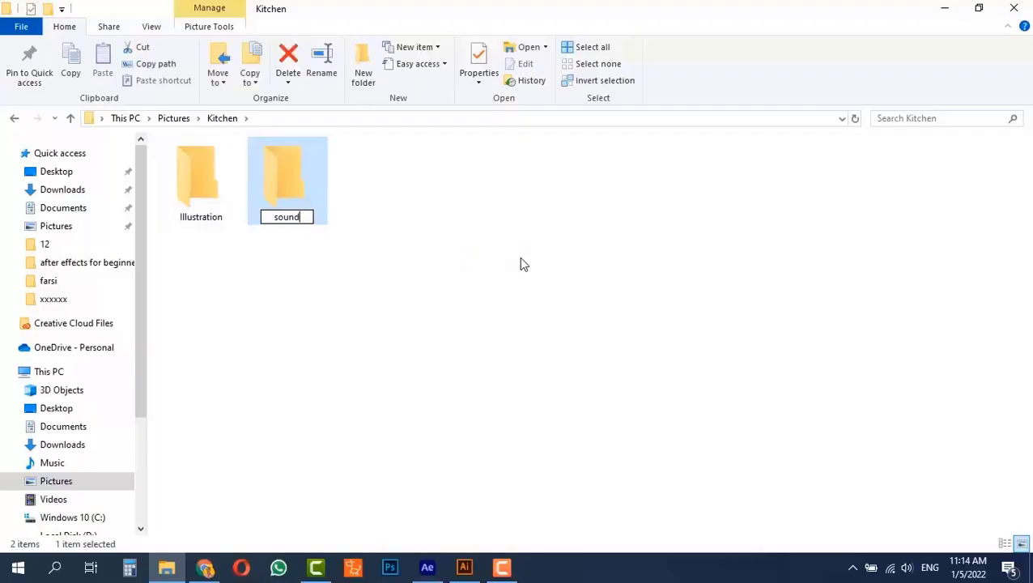
{"action": "left_click", "coordinate": [432, 276]}
Step: Add a third subfolder named video to the Kitchen folder
{"action": "right_click", "coordinate": [395, 234]}
{"action": "mouse_move", "coordinate": [549, 422]}
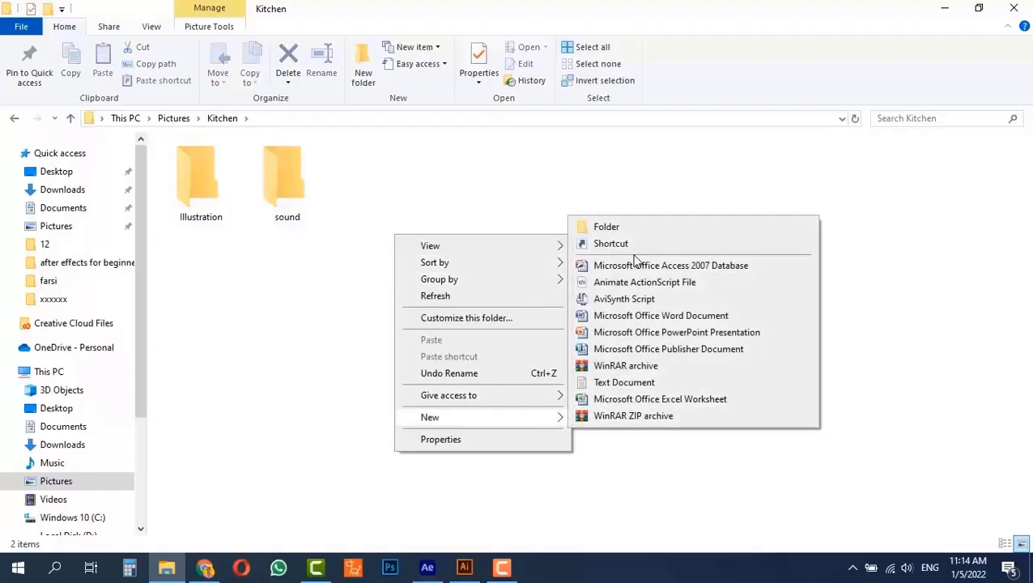
{"action": "left_click", "coordinate": [624, 227]}
{"action": "type", "text": "video"}
{"action": "key", "text": "Return"}
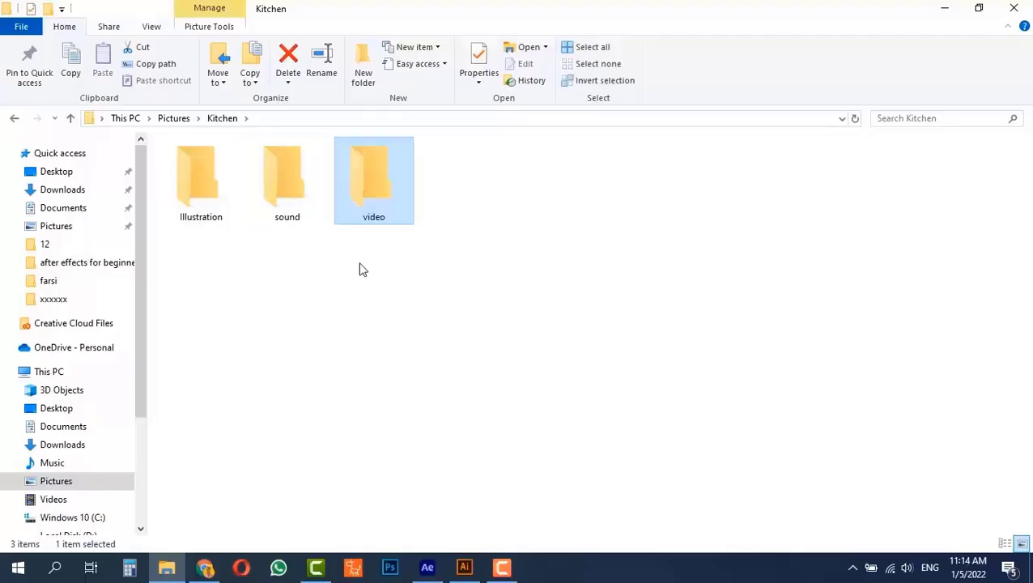
{"action": "left_click", "coordinate": [464, 267]}
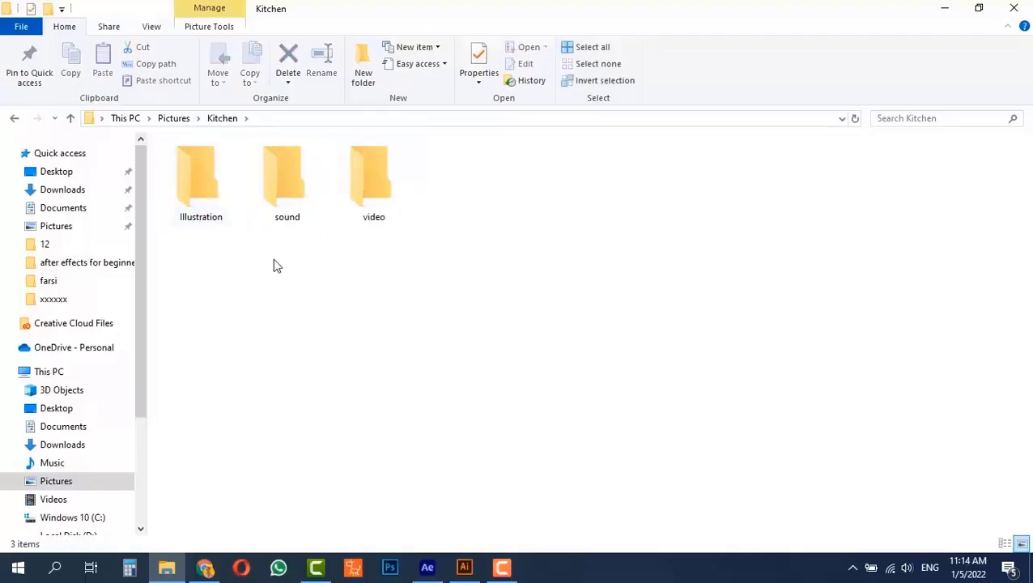
Step: Add a fourth subfolder named project to the Kitchen folder
{"action": "right_click", "coordinate": [327, 242]}
{"action": "mouse_move", "coordinate": [486, 425]}
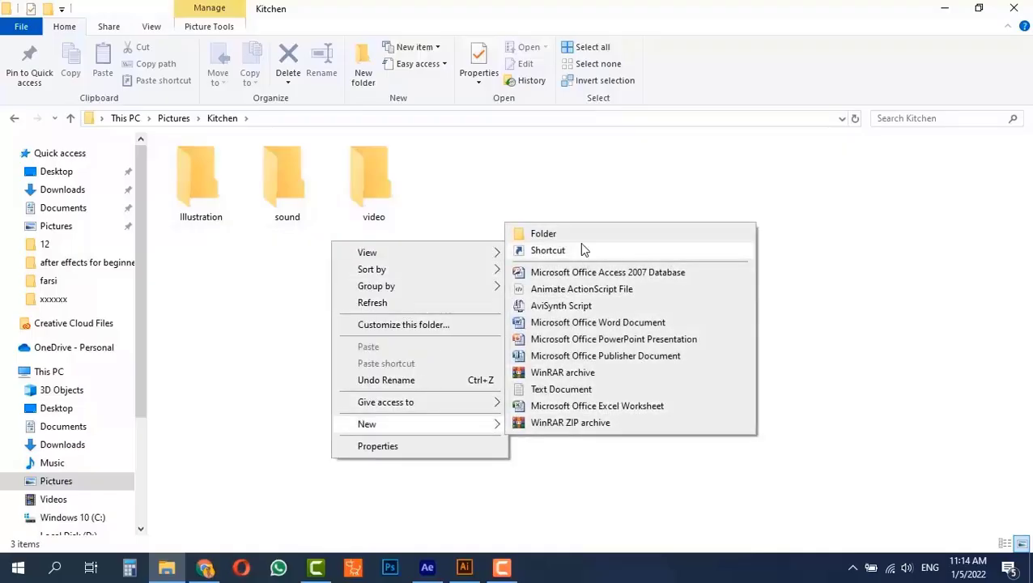
{"action": "left_click", "coordinate": [577, 233]}
{"action": "type", "text": "pr"}
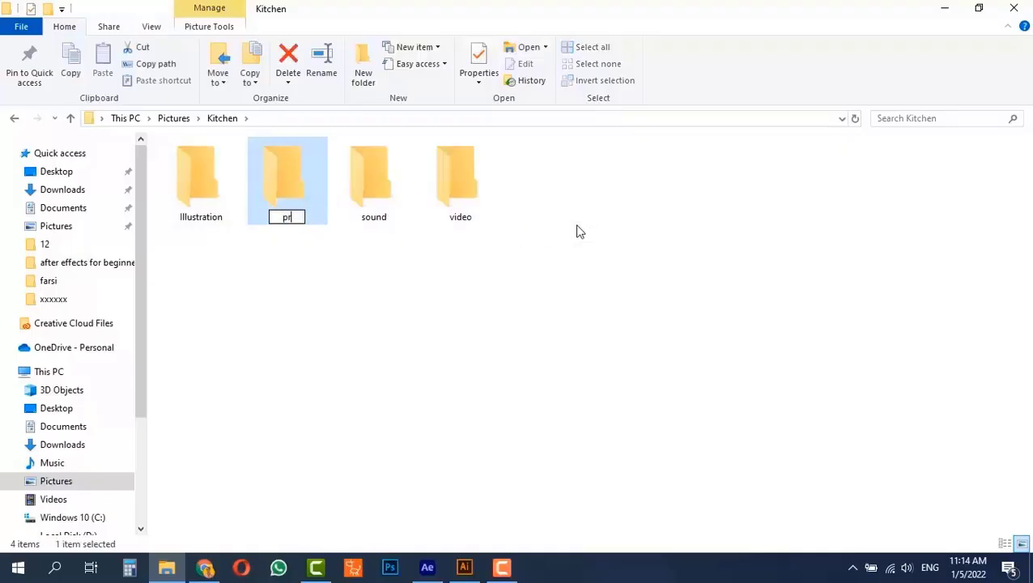
{"action": "type", "text": "oject"}
{"action": "key", "text": "Return"}
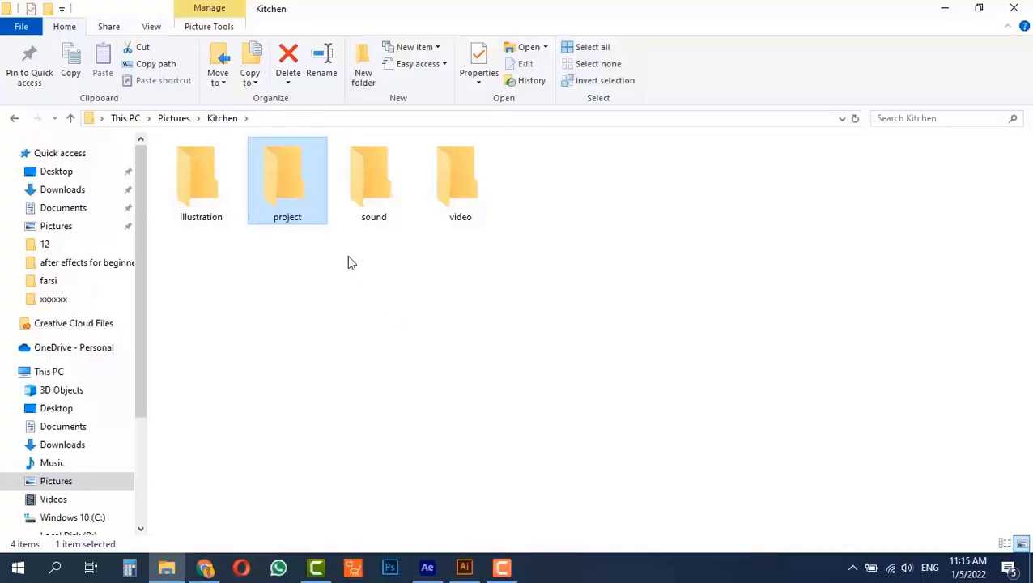
Step: Transfer kitchen.ai from the folder 12 into the Illustration subfolder of Pictures > Kitchen, and return to the Kitchen folder
{"action": "left_click", "coordinate": [65, 245]}
{"action": "scroll", "coordinate": [224, 477], "scroll_direction": "down", "scroll_amount": 4}
{"action": "left_click", "coordinate": [200, 527]}
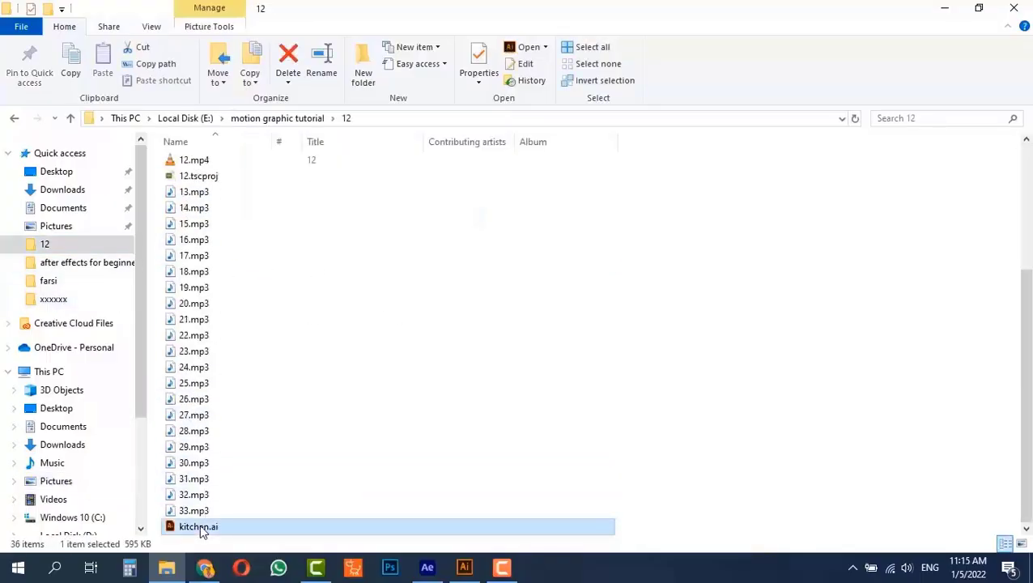
{"action": "left_click", "coordinate": [56, 226]}
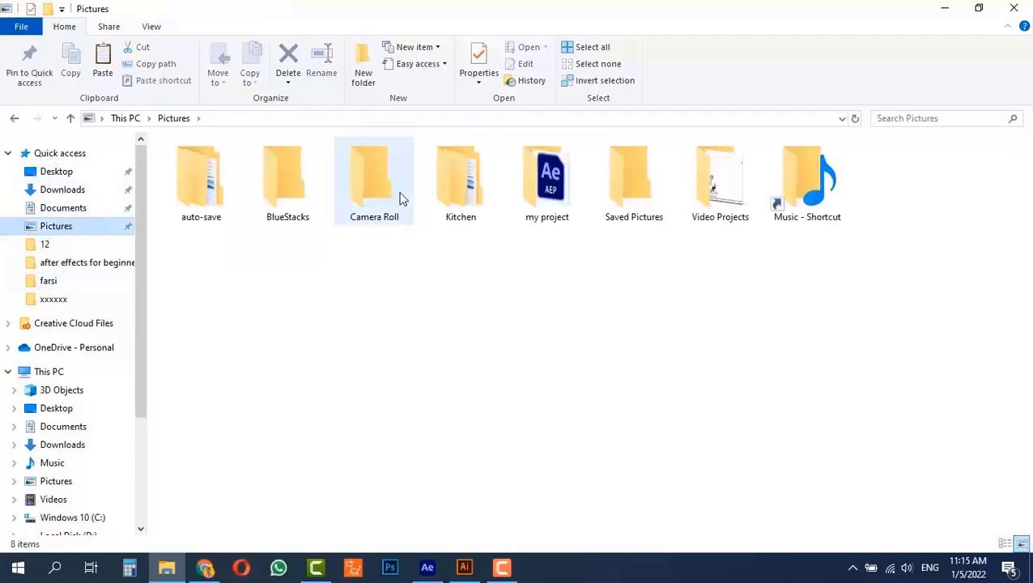
{"action": "double_click", "coordinate": [438, 187]}
{"action": "double_click", "coordinate": [204, 197]}
{"action": "key", "text": "ctrl+v"}
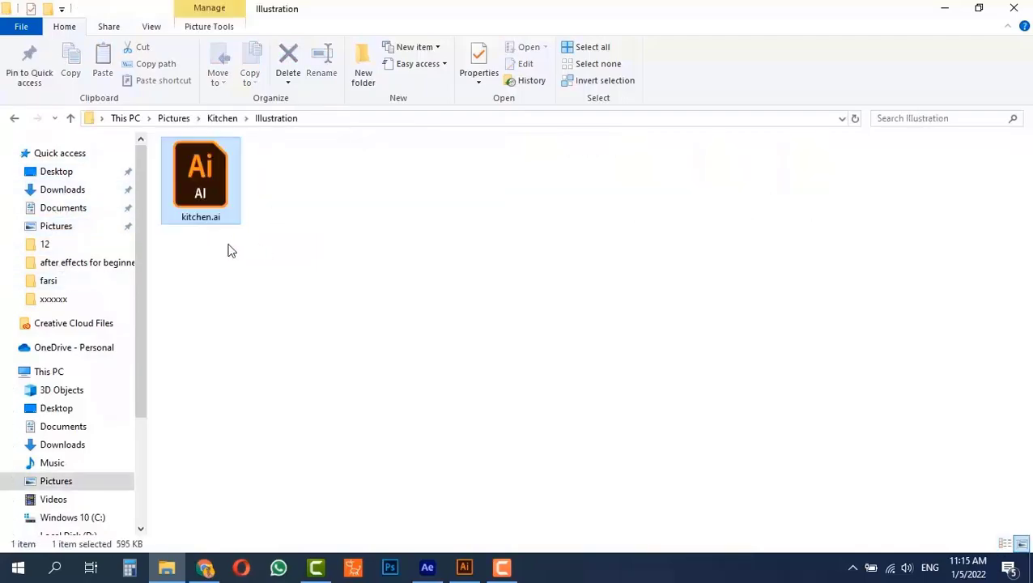
{"action": "left_click", "coordinate": [220, 118]}
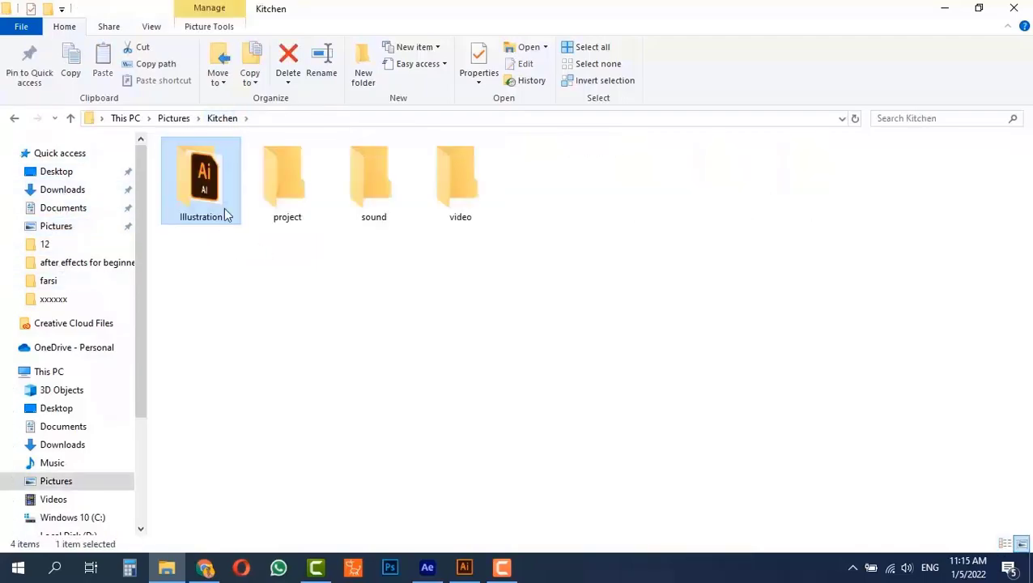
Step: Switch to After Effects and save the project as kitchen in Pictures > Kitchen > project, dismissing the missing-footage warnings
{"action": "left_click", "coordinate": [428, 567]}
{"action": "left_click", "coordinate": [684, 322]}
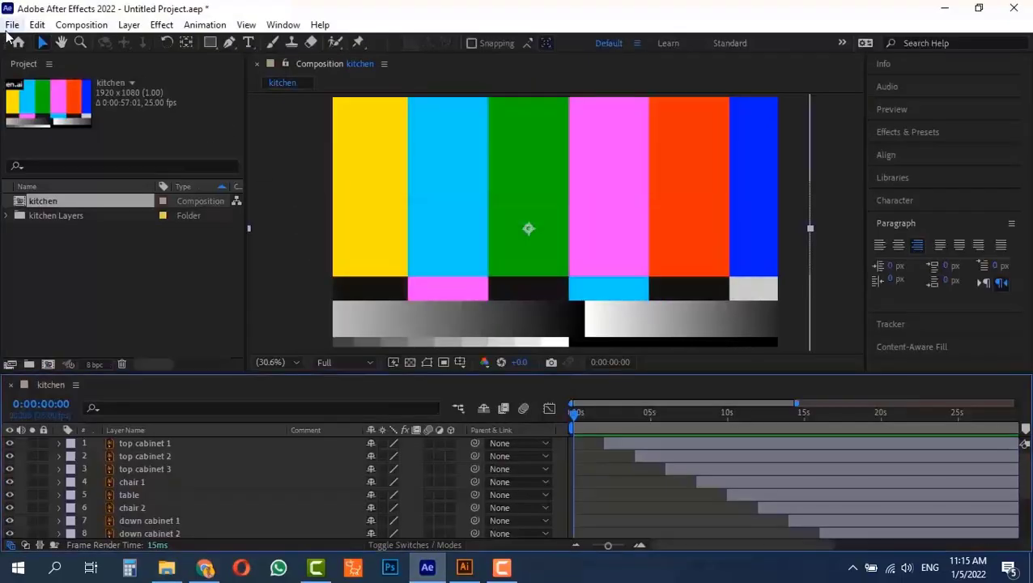
{"action": "left_click", "coordinate": [13, 24]}
{"action": "left_click", "coordinate": [368, 226]}
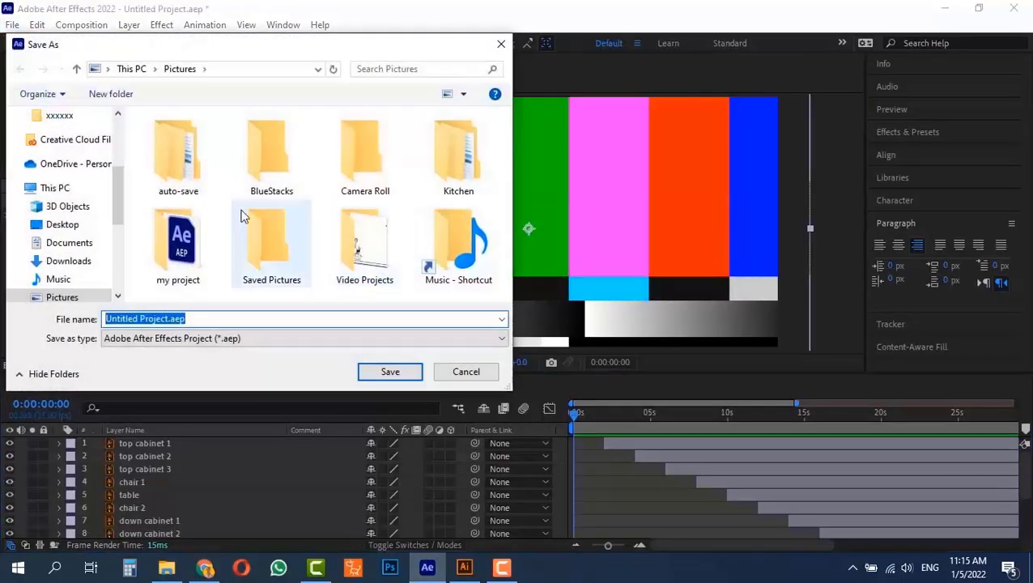
{"action": "double_click", "coordinate": [450, 154]}
{"action": "double_click", "coordinate": [275, 182]}
{"action": "left_click", "coordinate": [196, 318]}
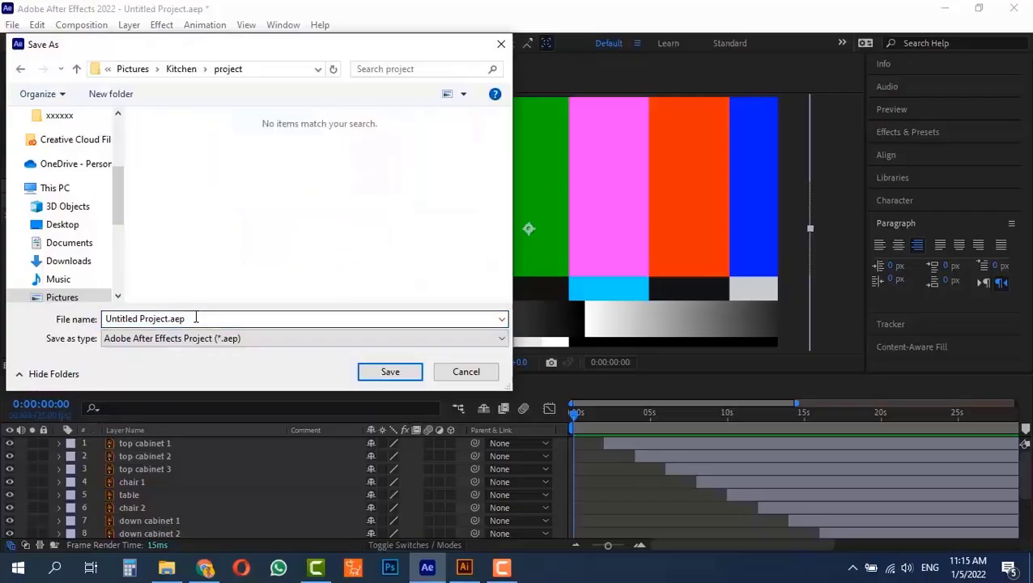
{"action": "key", "text": "ctrl+a"}
{"action": "type", "text": "kit"}
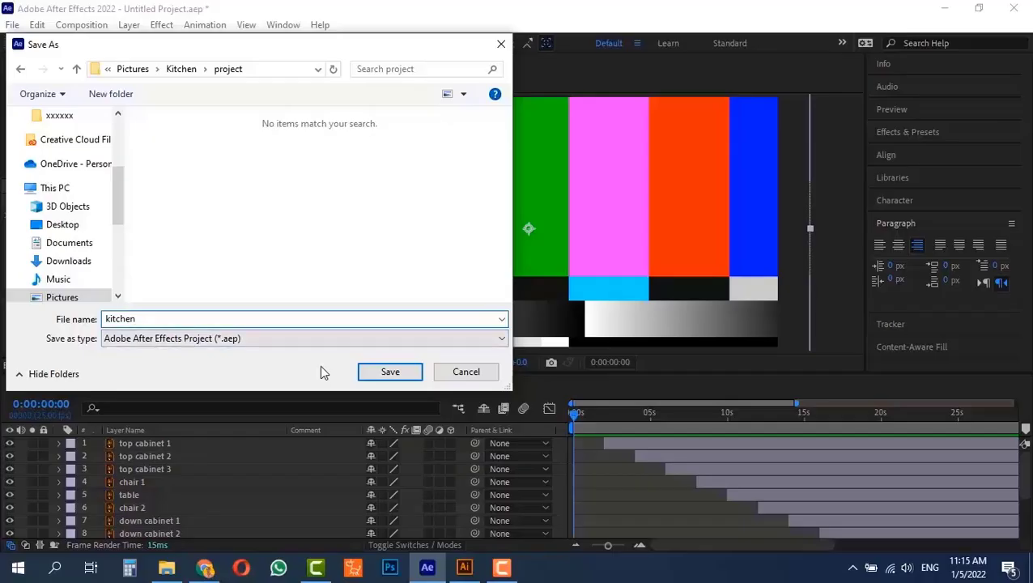
{"action": "left_click", "coordinate": [387, 371]}
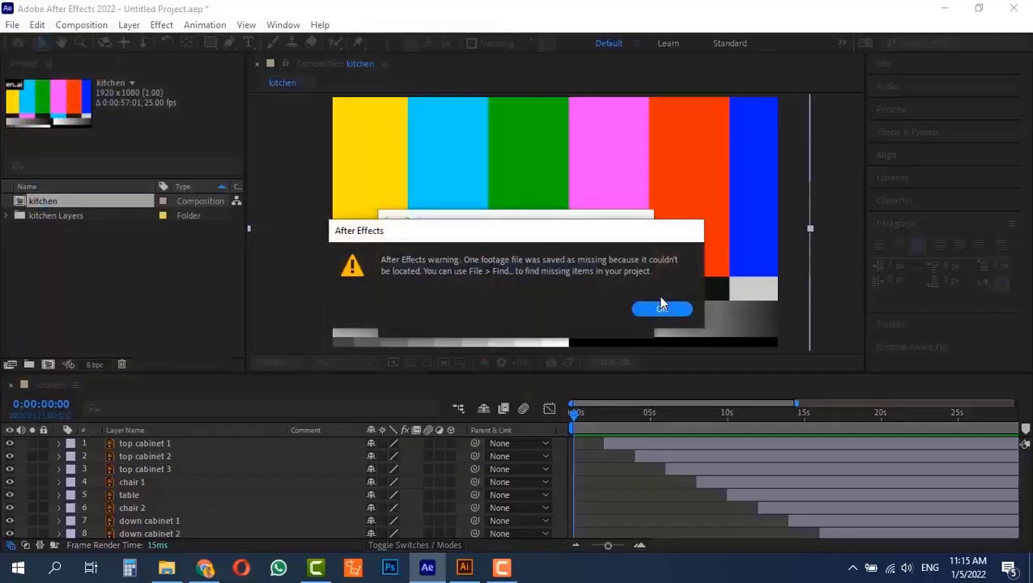
{"action": "left_click", "coordinate": [661, 307]}
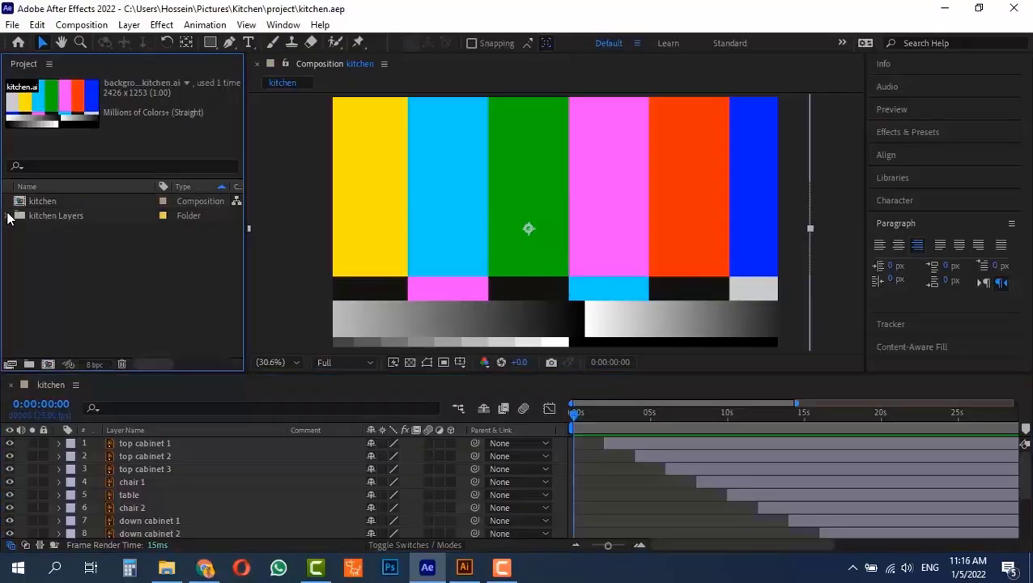
Step: Replace the missing background/kitchen.ai footage with kitchen.ai from Pictures > Kitchen > Illustration, and preview the composition
{"action": "left_click", "coordinate": [9, 216]}
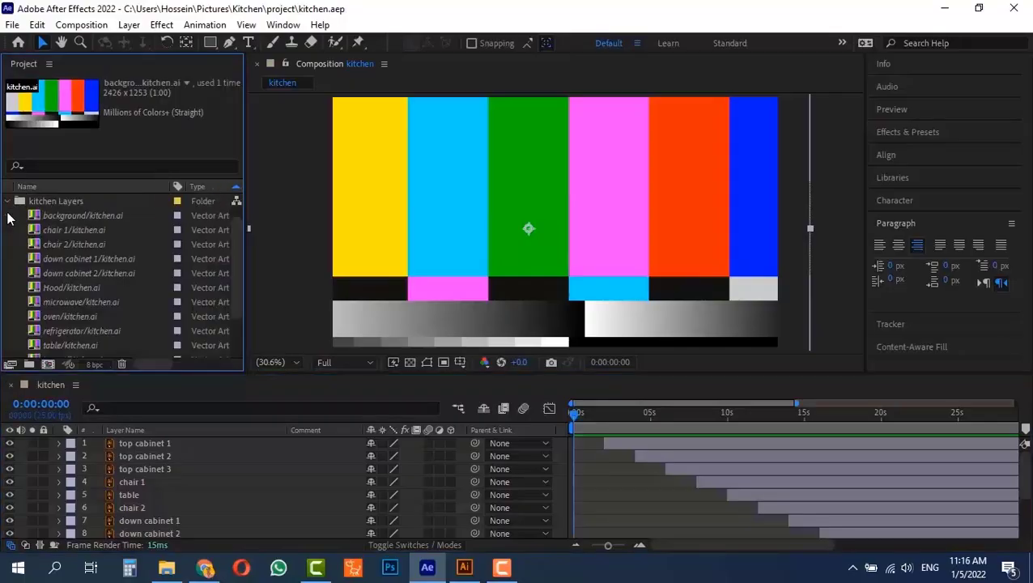
{"action": "left_click", "coordinate": [82, 217]}
{"action": "right_click", "coordinate": [83, 217]}
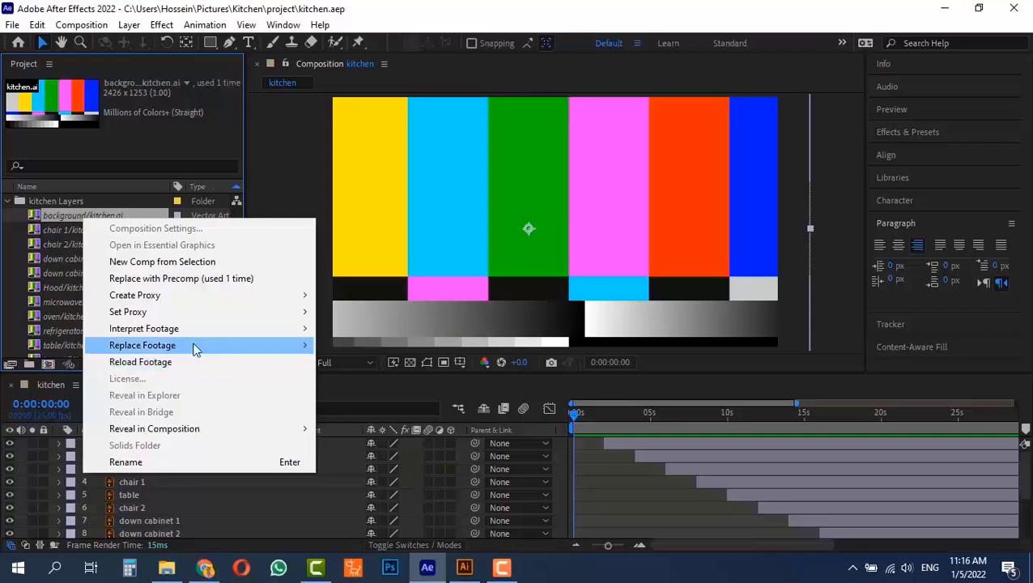
{"action": "mouse_move", "coordinate": [194, 348]}
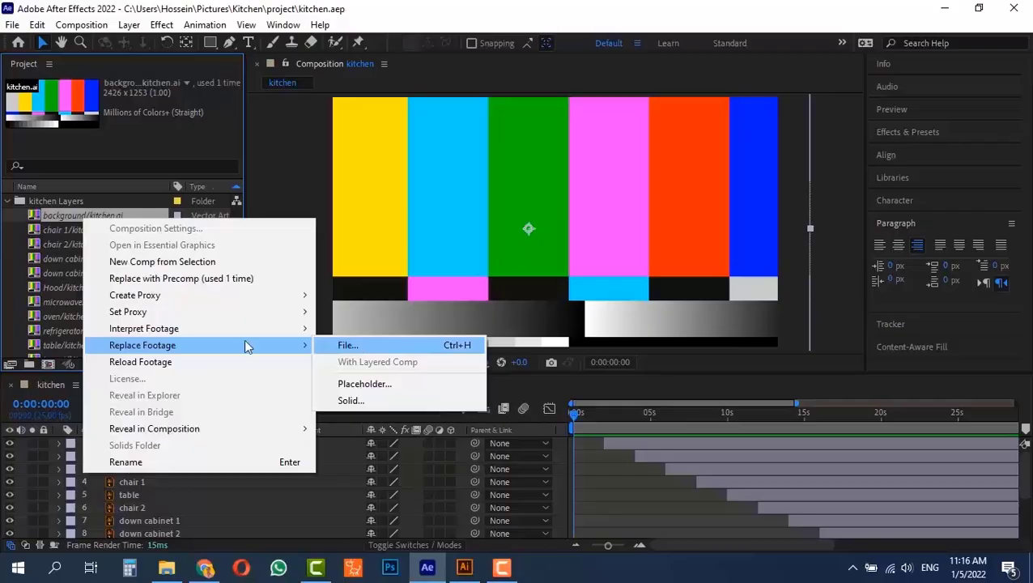
{"action": "left_click", "coordinate": [346, 345]}
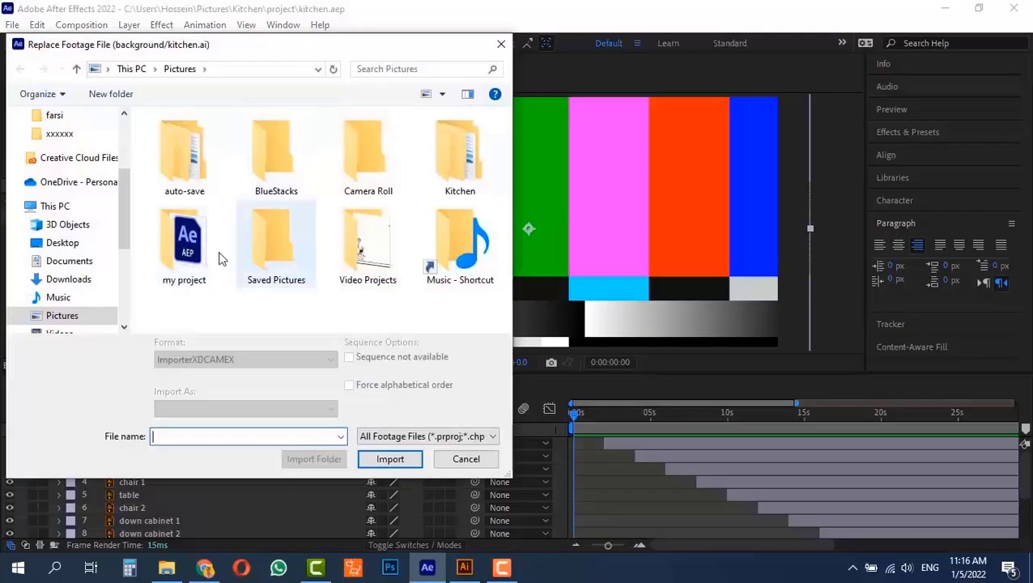
{"action": "double_click", "coordinate": [458, 162]}
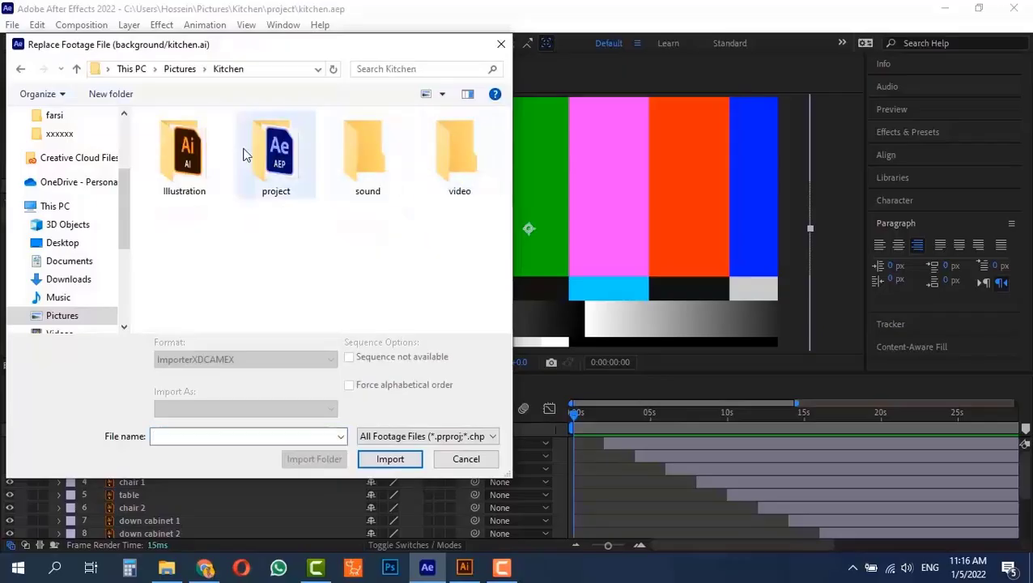
{"action": "double_click", "coordinate": [184, 162]}
{"action": "left_click", "coordinate": [188, 165]}
{"action": "left_click", "coordinate": [390, 458]}
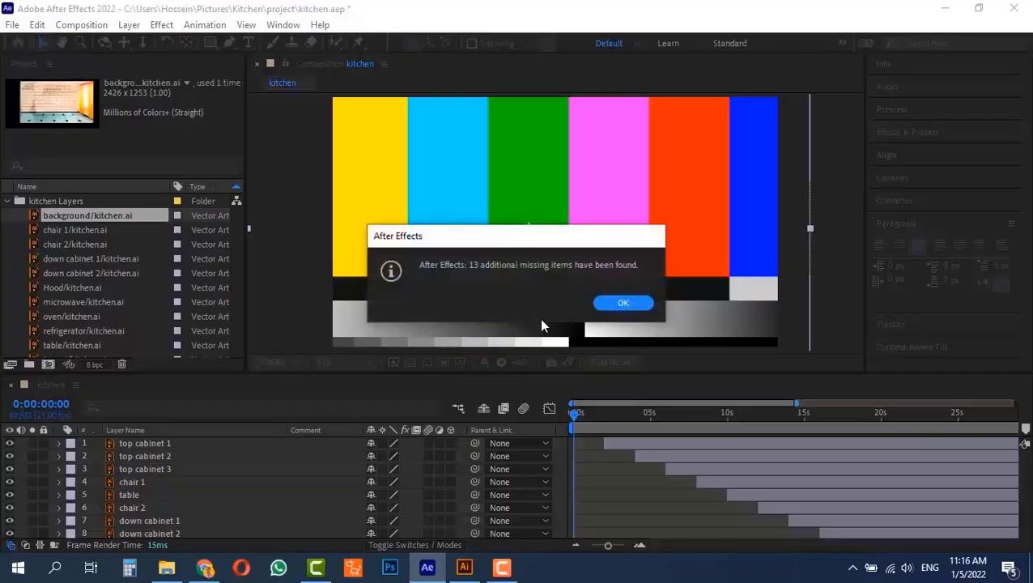
{"action": "left_click", "coordinate": [612, 305]}
{"action": "left_click_drag", "start_coordinate": [586, 416], "coordinate": [702, 425]}
{"action": "key", "text": "space"}
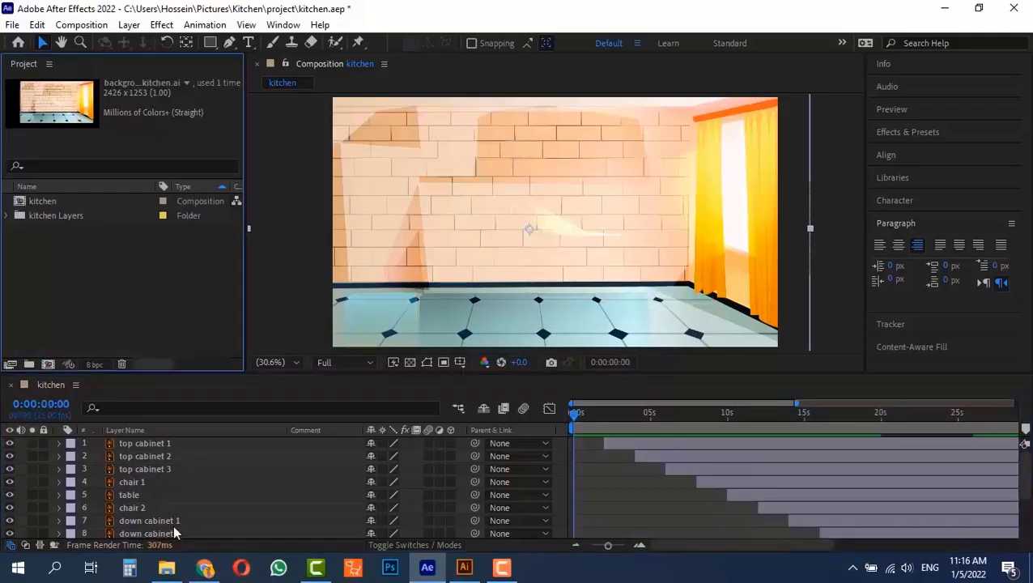
Step: Switch to File Explorer, check the contents of the Kitchen folder's Illustration subfolder, and go back up to Pictures
{"action": "mouse_move", "coordinate": [166, 567]}
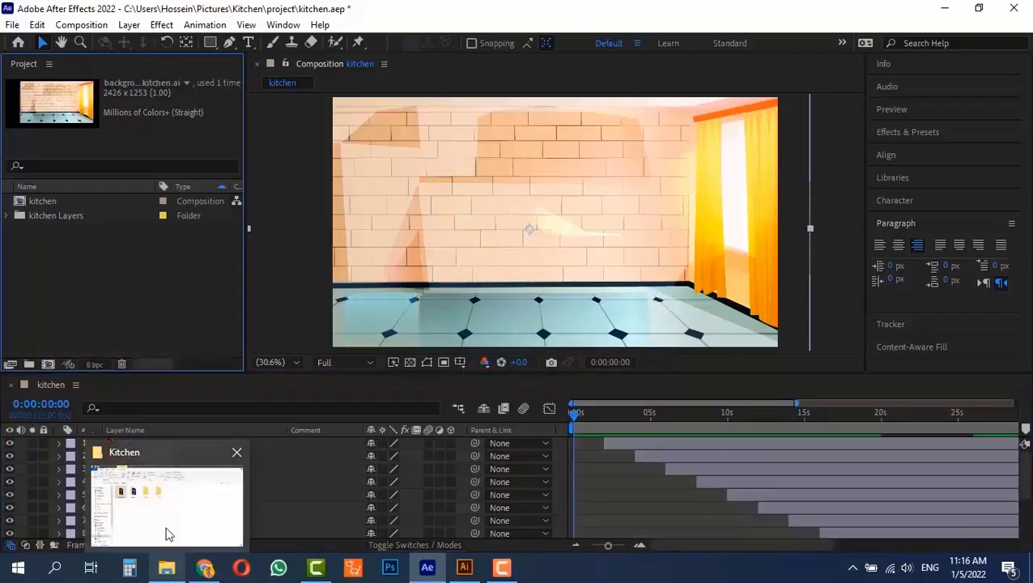
{"action": "left_click", "coordinate": [166, 528]}
{"action": "left_click", "coordinate": [228, 267]}
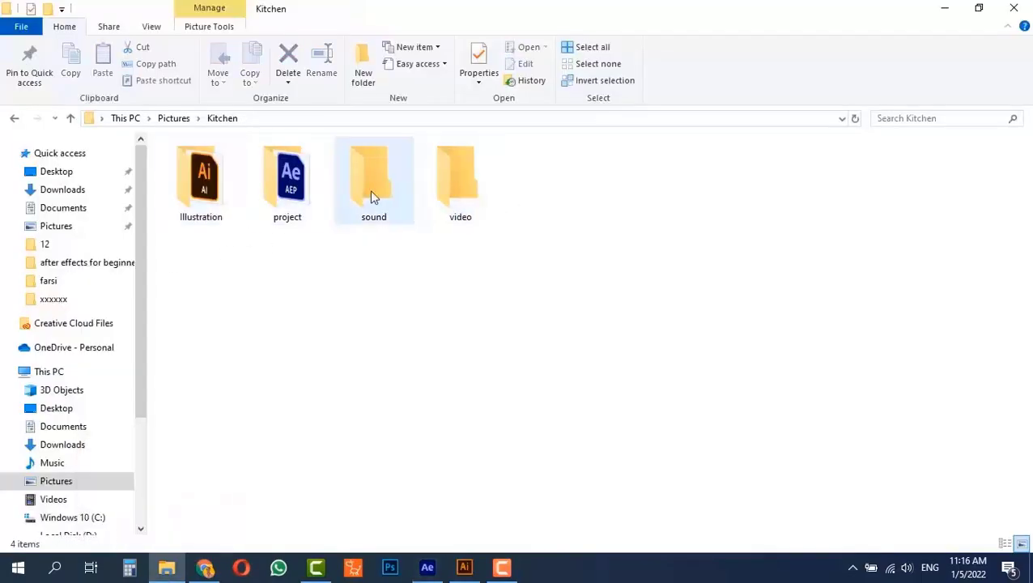
{"action": "double_click", "coordinate": [188, 174]}
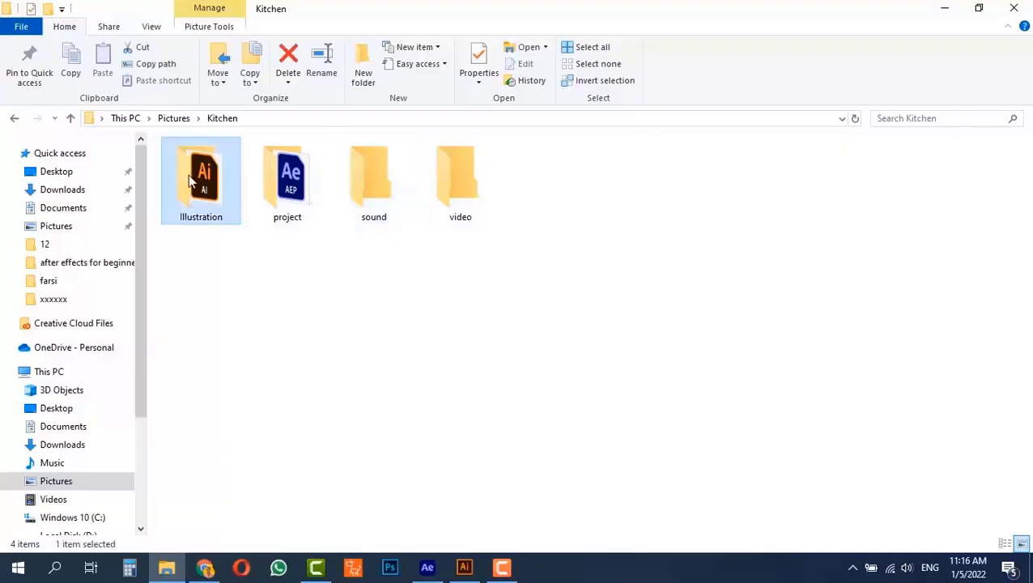
{"action": "left_click_drag", "start_coordinate": [200, 209], "coordinate": [287, 285]}
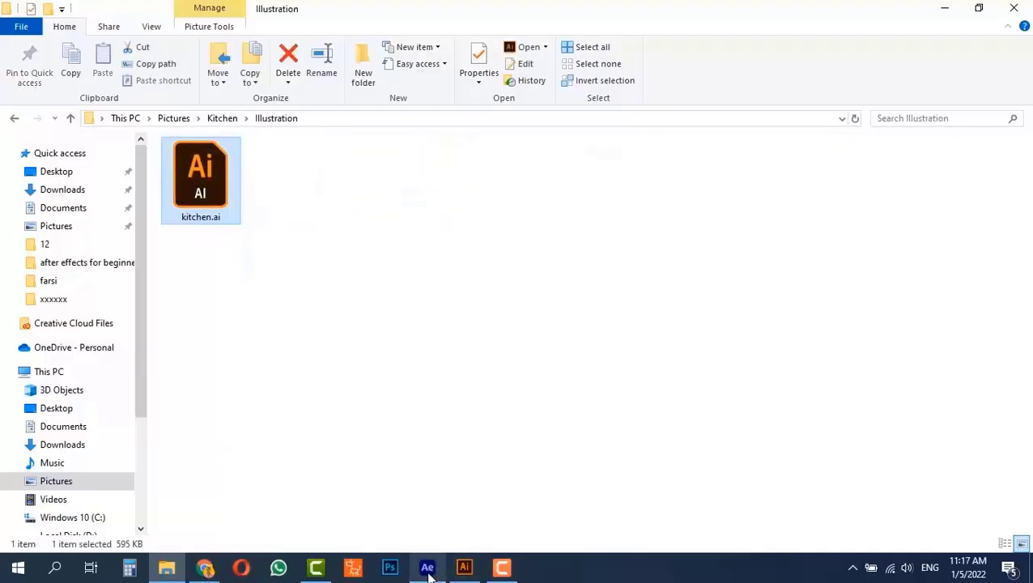
{"action": "left_click", "coordinate": [180, 121]}
{"action": "right_click", "coordinate": [475, 185]}
{"action": "left_click", "coordinate": [511, 463]}
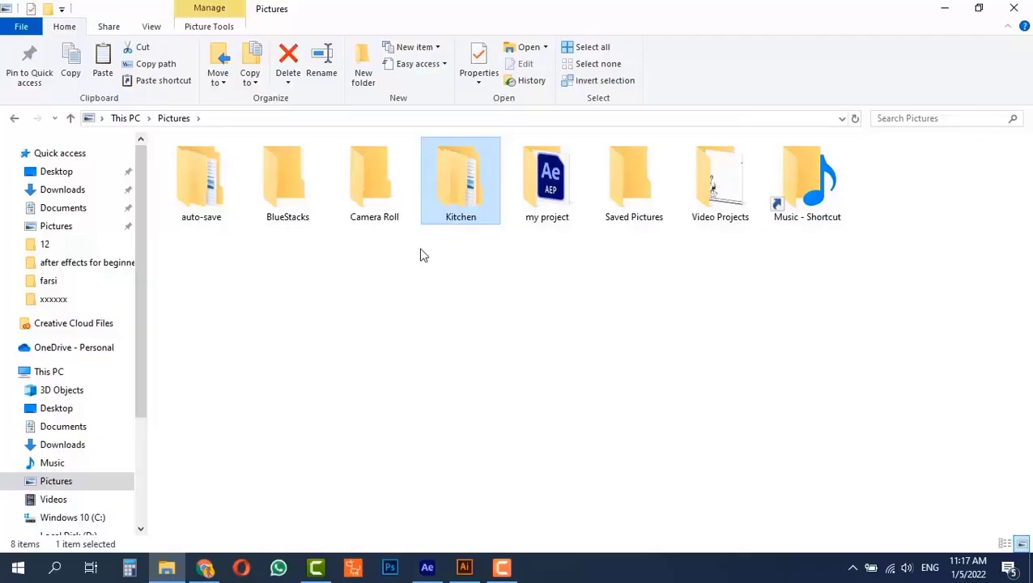
Step: Switch to After Effects and start Collect Files for the kitchen project, saving the project first
{"action": "left_click", "coordinate": [426, 565]}
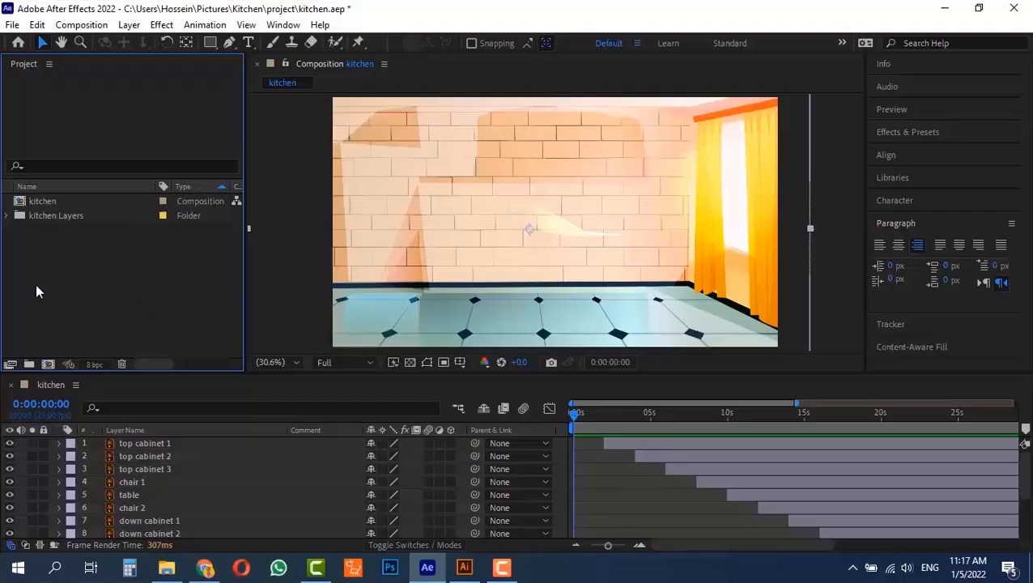
{"action": "left_click", "coordinate": [10, 25]}
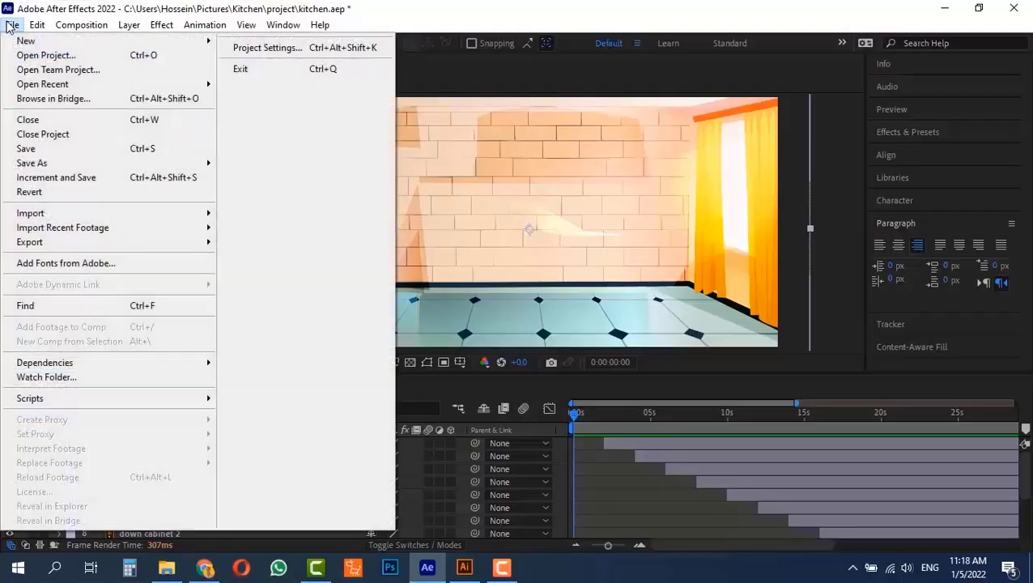
{"action": "mouse_move", "coordinate": [115, 366]}
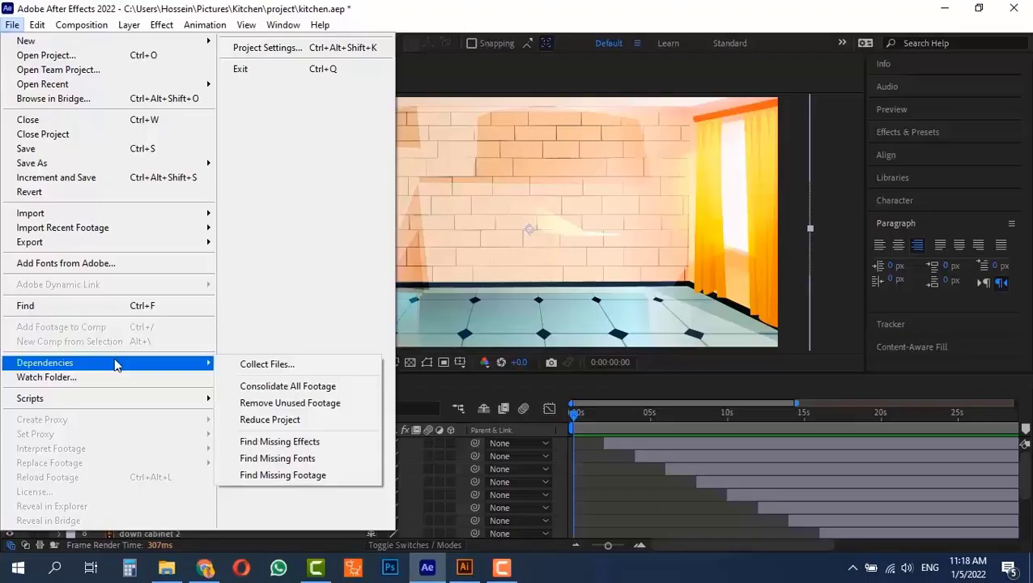
{"action": "left_click", "coordinate": [262, 367]}
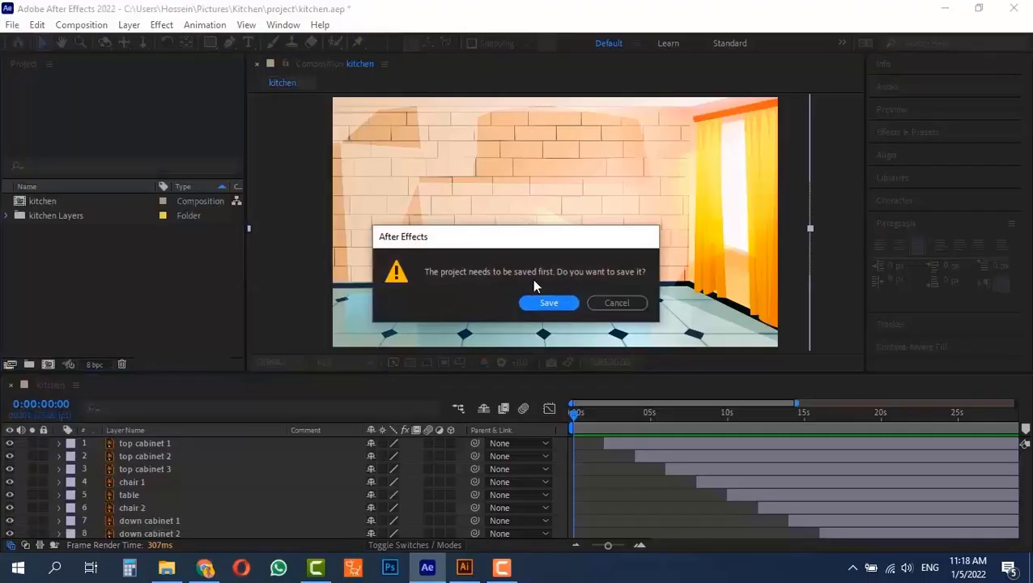
{"action": "left_click", "coordinate": [544, 305]}
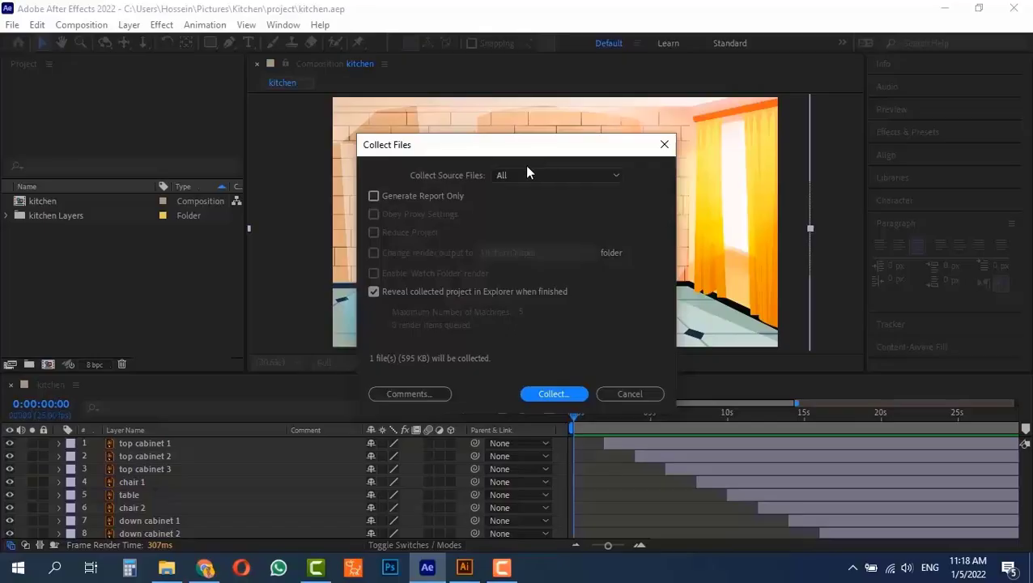
Step: Collect all source files into a new folder named kitchen folder in Pictures
{"action": "left_click", "coordinate": [556, 177]}
{"action": "left_click", "coordinate": [558, 182]}
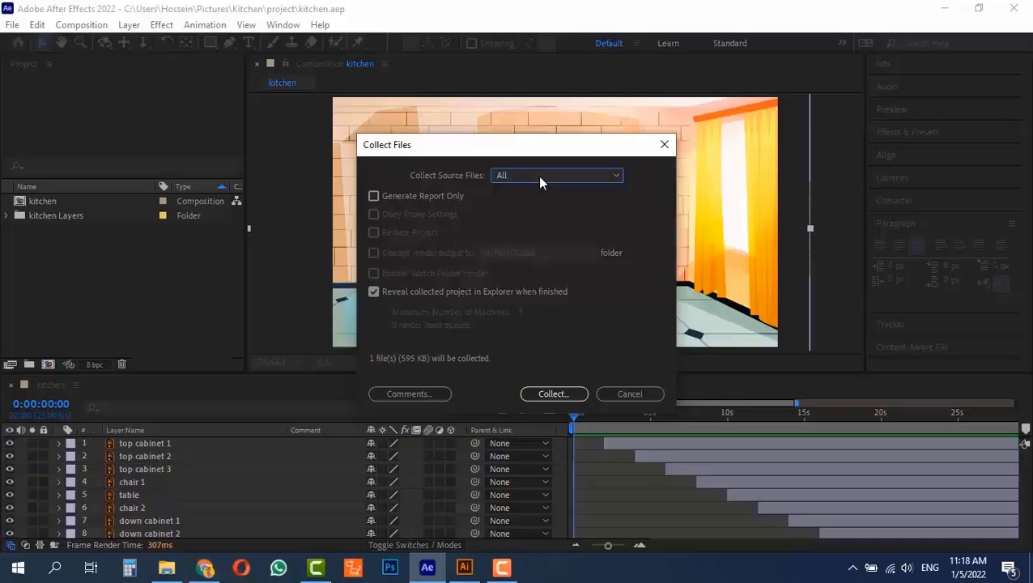
{"action": "left_click", "coordinate": [549, 394]}
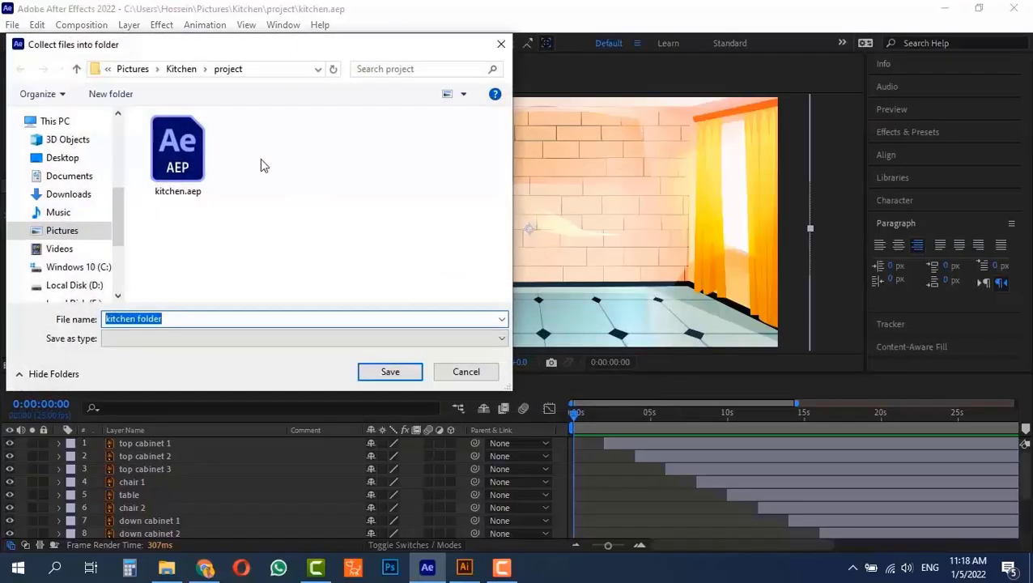
{"action": "left_click", "coordinate": [142, 69]}
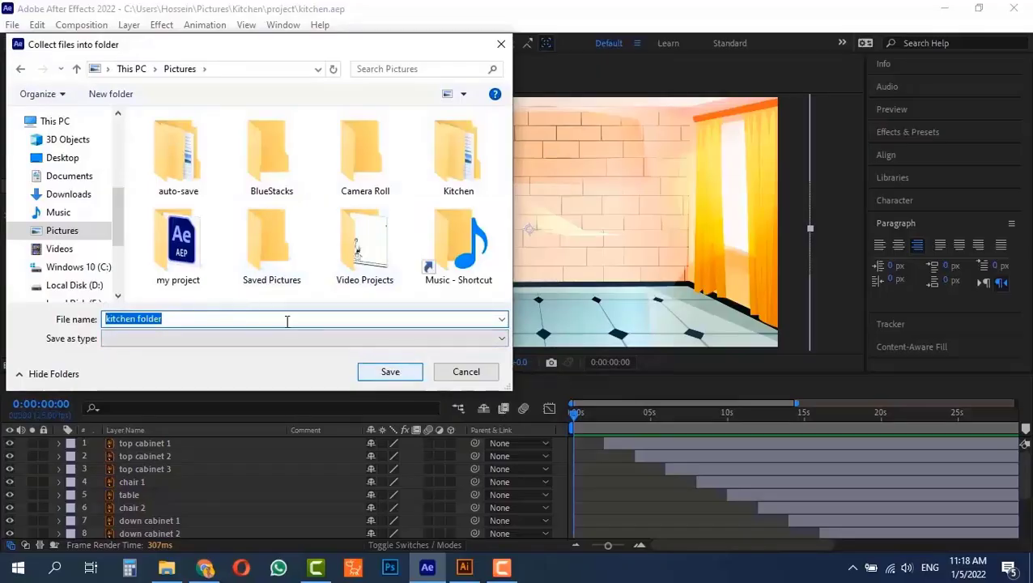
{"action": "left_click", "coordinate": [390, 371]}
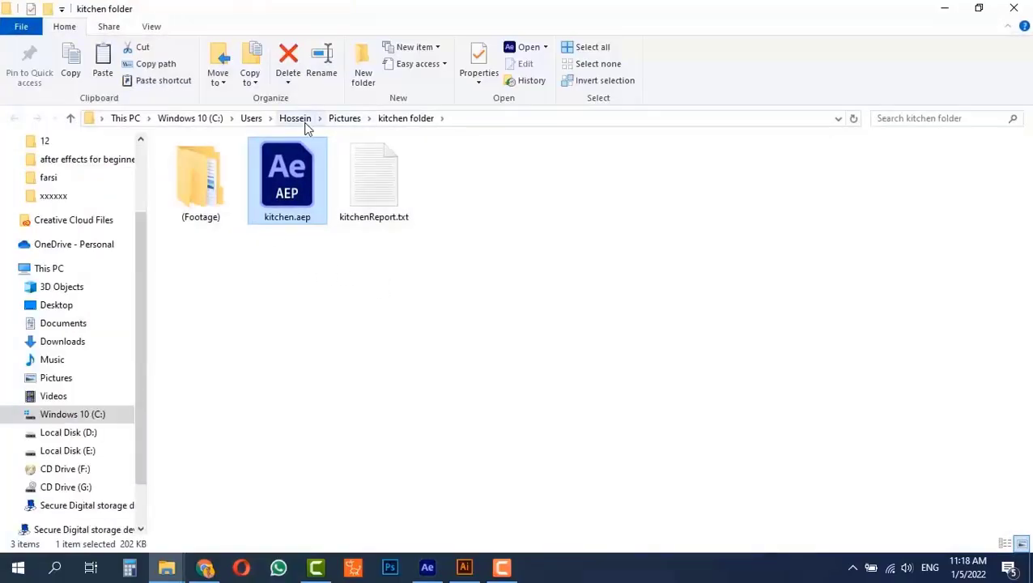
Step: Examine the collected kitchen folder in Pictures, including its (Footage) > kitchen Layers subfolder, and return to Pictures
{"action": "left_click", "coordinate": [344, 118]}
{"action": "double_click", "coordinate": [530, 194]}
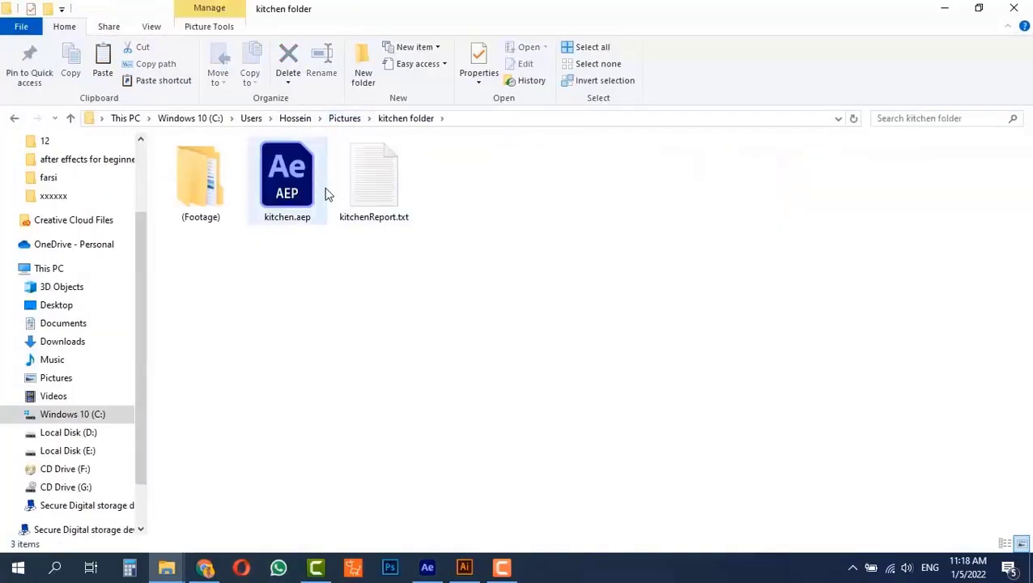
{"action": "left_click", "coordinate": [279, 220]}
{"action": "double_click", "coordinate": [193, 191]}
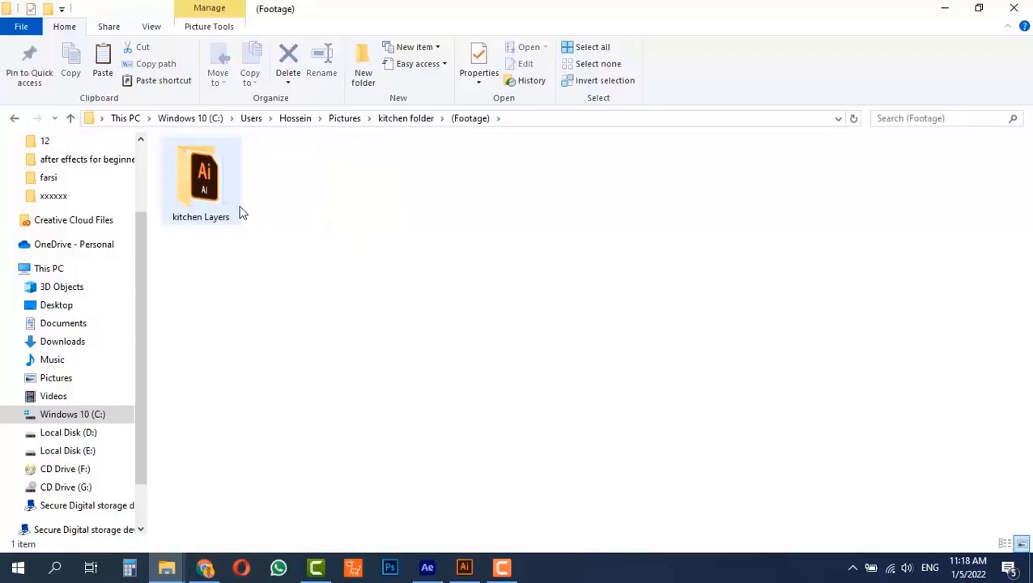
{"action": "double_click", "coordinate": [207, 176]}
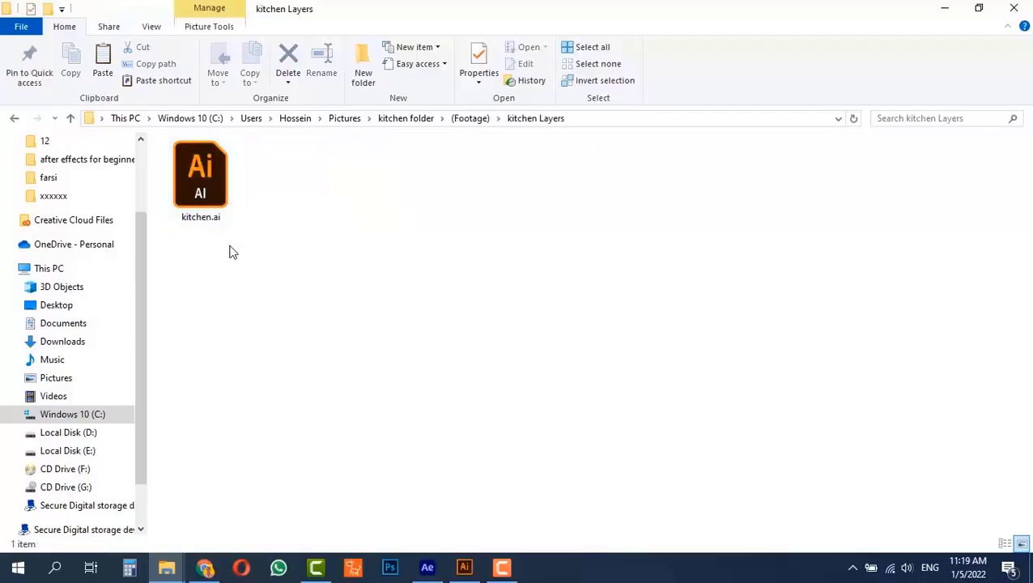
{"action": "left_click", "coordinate": [403, 120]}
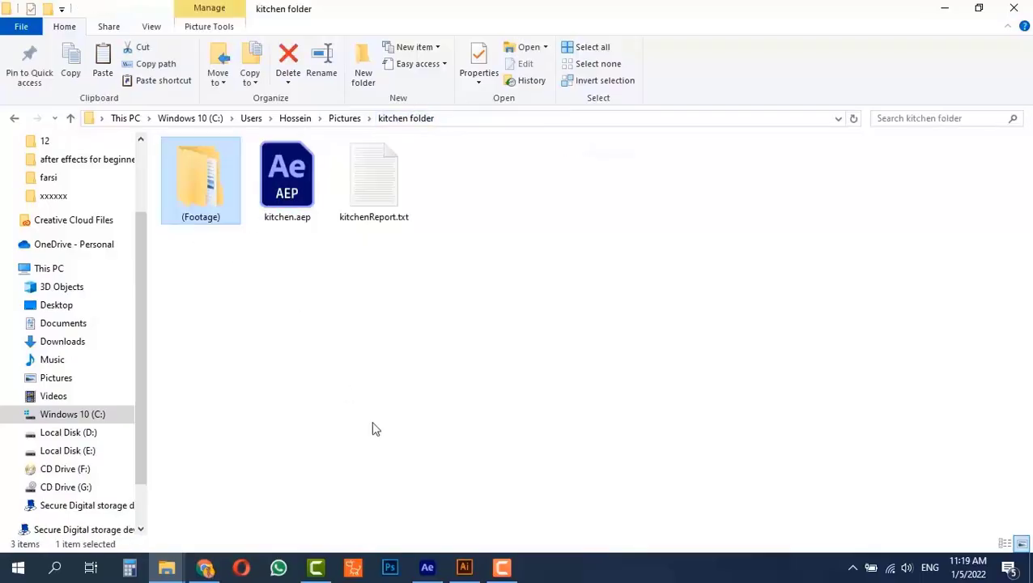
{"action": "double_click", "coordinate": [207, 192]}
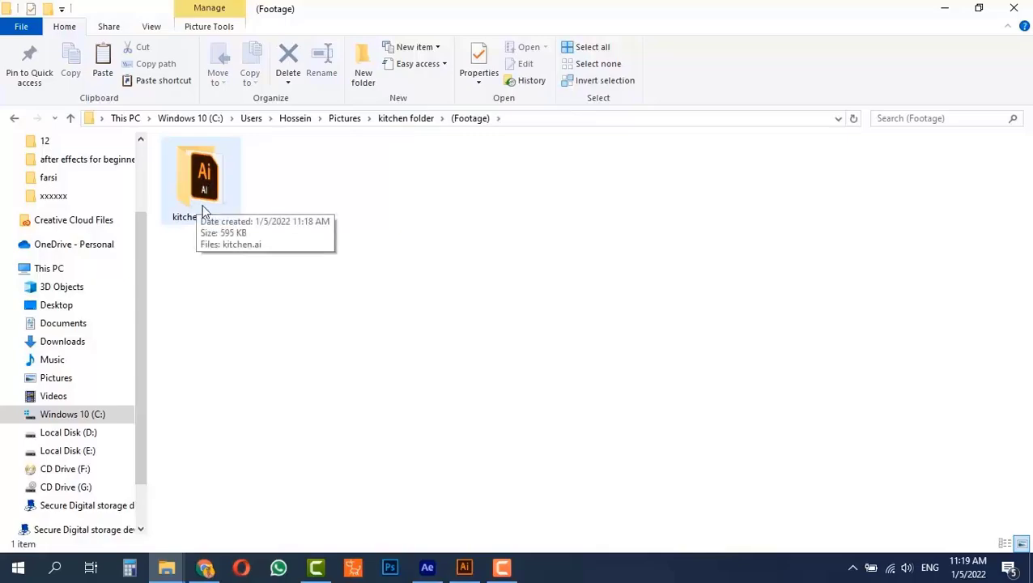
{"action": "double_click", "coordinate": [204, 211]}
{"action": "left_click", "coordinate": [14, 119]}
{"action": "left_click", "coordinate": [13, 118]}
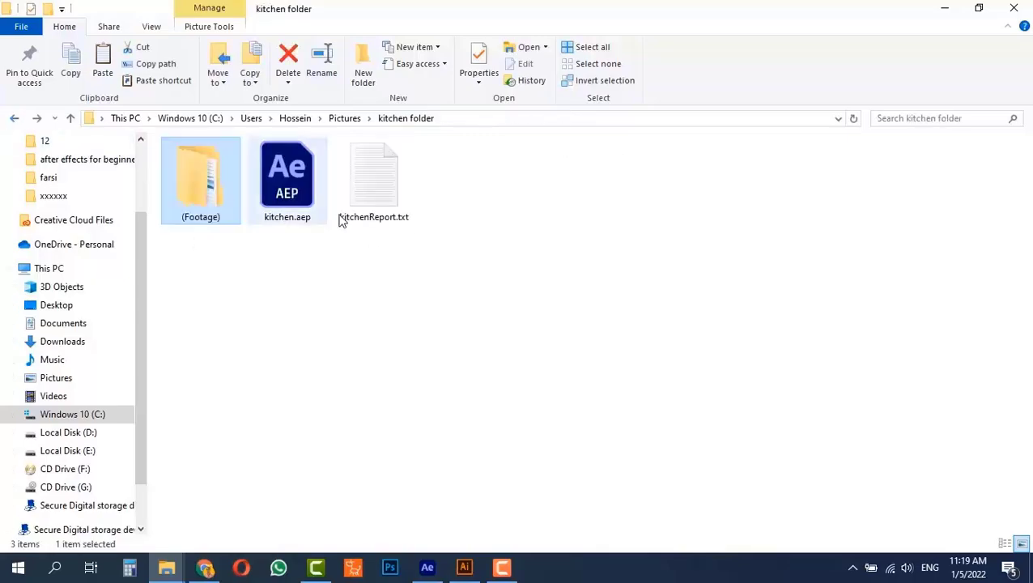
{"action": "left_click", "coordinate": [344, 118]}
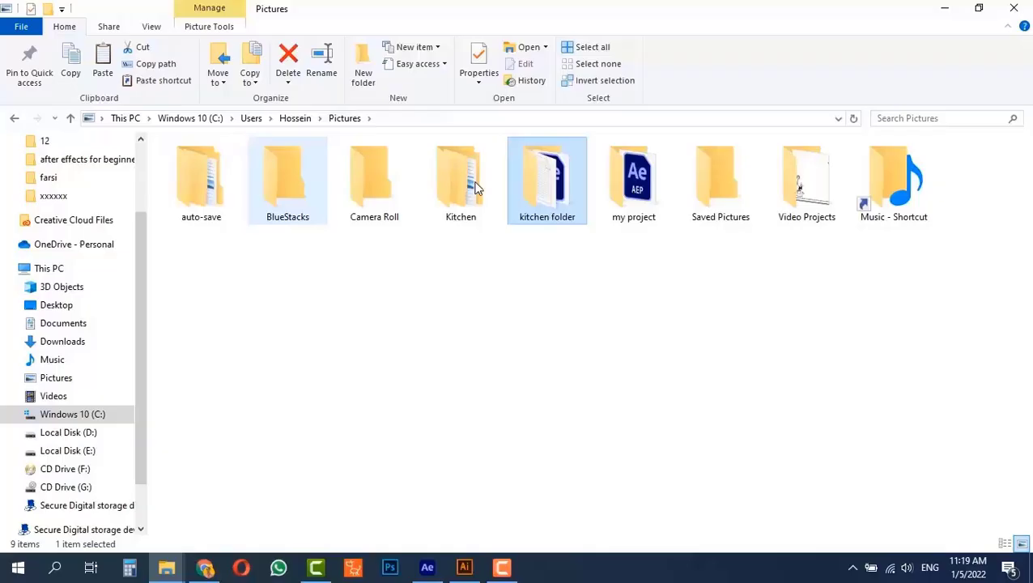
{"action": "right_click", "coordinate": [557, 192]}
{"action": "left_click", "coordinate": [484, 341]}
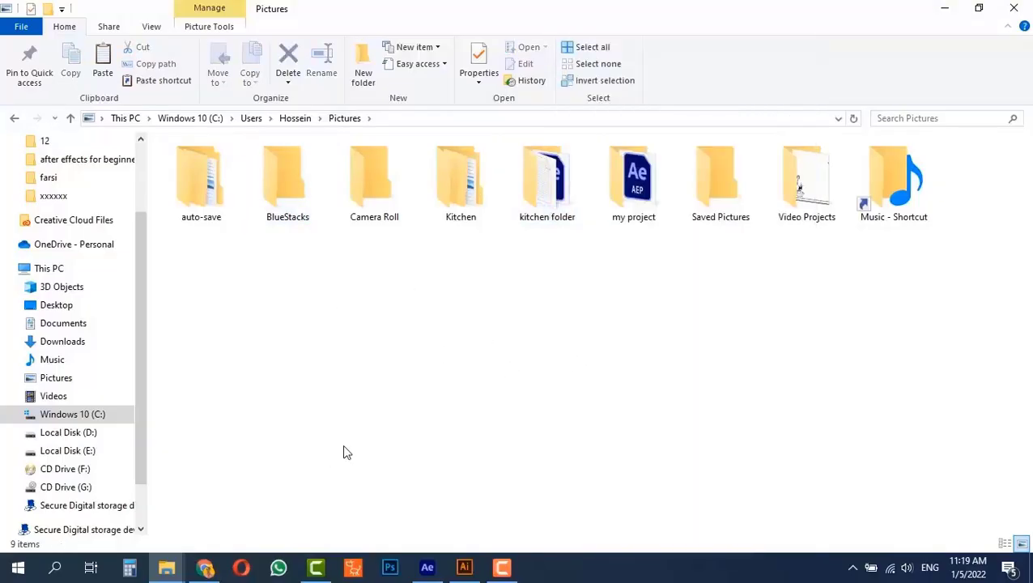
Step: Switch to After Effects and scrub the kitchen composition to about 0:00:24:14
{"action": "left_click", "coordinate": [427, 567]}
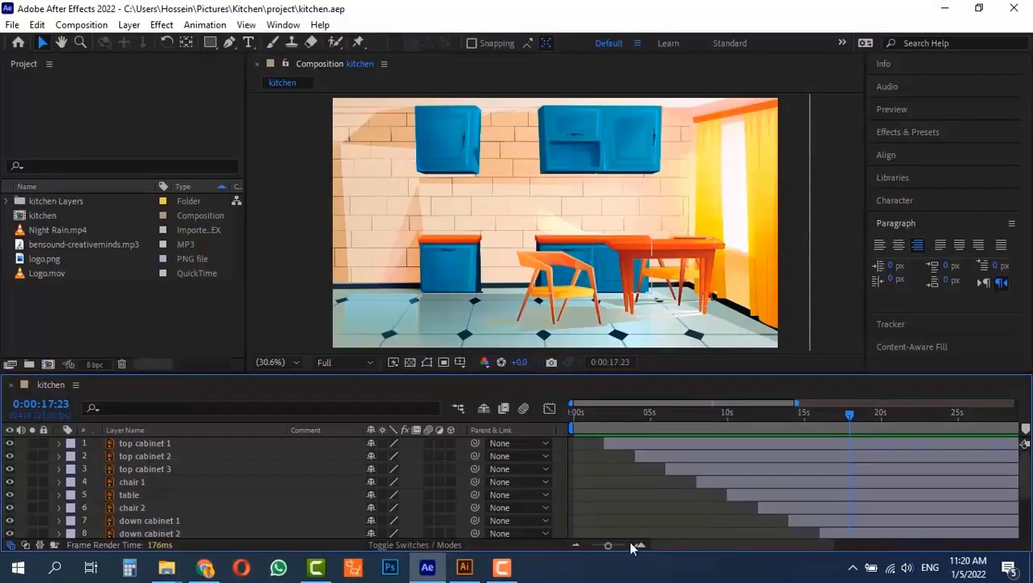
{"action": "left_click_drag", "start_coordinate": [738, 547], "coordinate": [634, 560]}
{"action": "left_click_drag", "start_coordinate": [631, 431], "coordinate": [952, 436]}
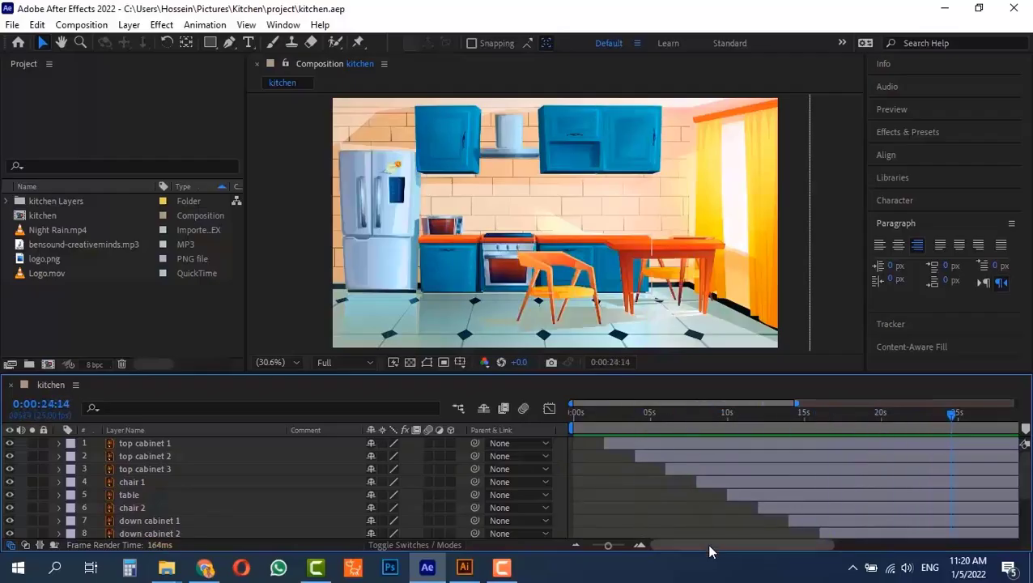
Step: Review the project items logo.png, Logo.mov, bensound-creativeminds.mp3 and Night Rain.mp4 one by one, and clear the selection
{"action": "left_click", "coordinate": [46, 259]}
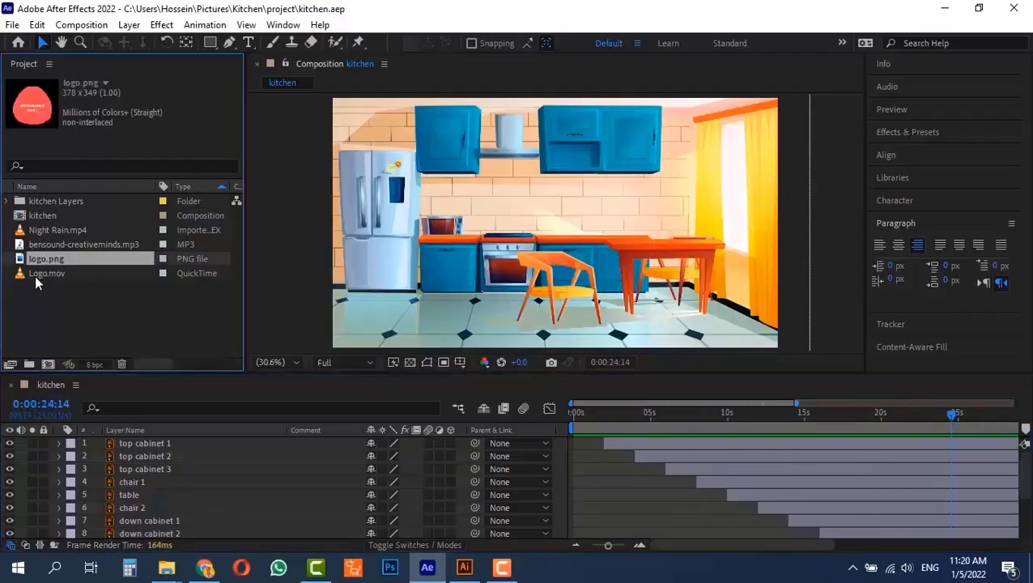
{"action": "left_click", "coordinate": [35, 275]}
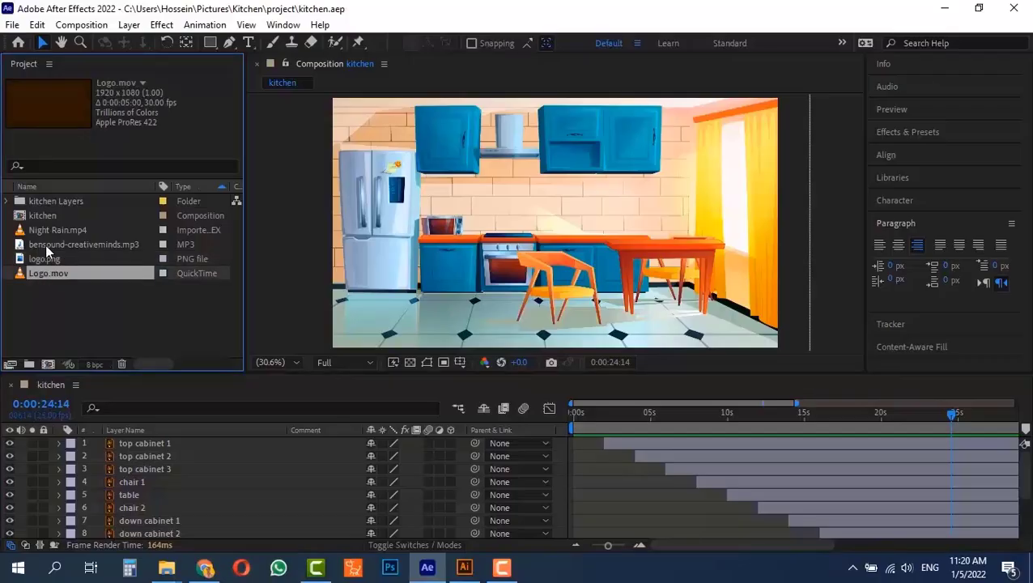
{"action": "left_click", "coordinate": [36, 245]}
{"action": "left_click", "coordinate": [46, 230]}
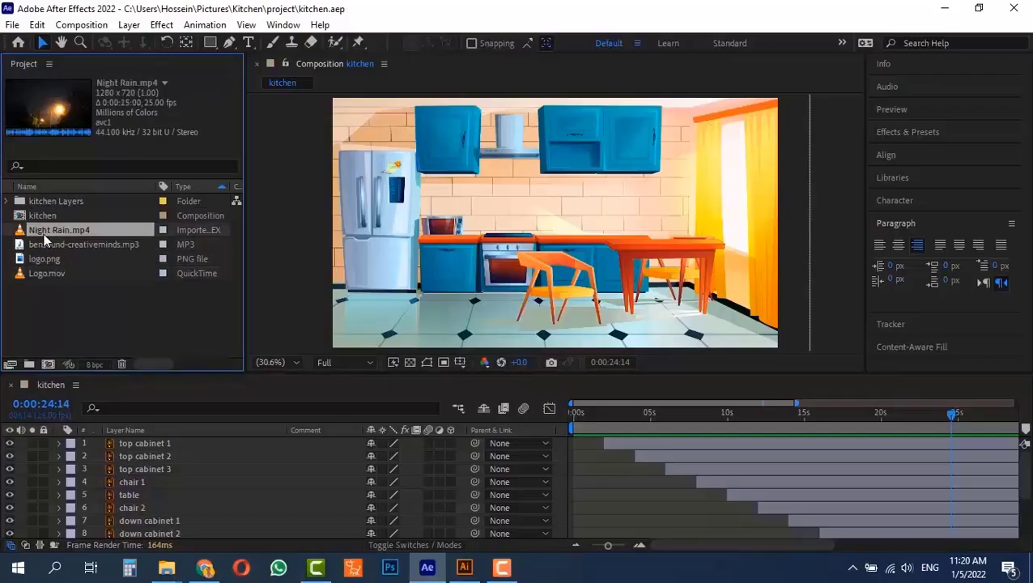
{"action": "left_click", "coordinate": [42, 329]}
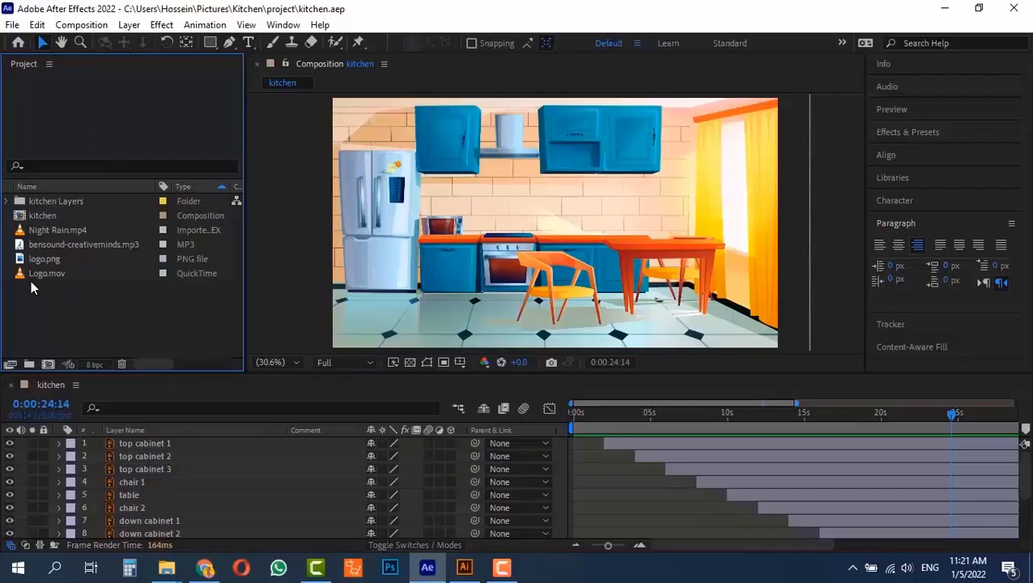
Step: Remove all unused footage from the project and acknowledge the removal notice
{"action": "left_click", "coordinate": [11, 27]}
{"action": "mouse_move", "coordinate": [113, 366]}
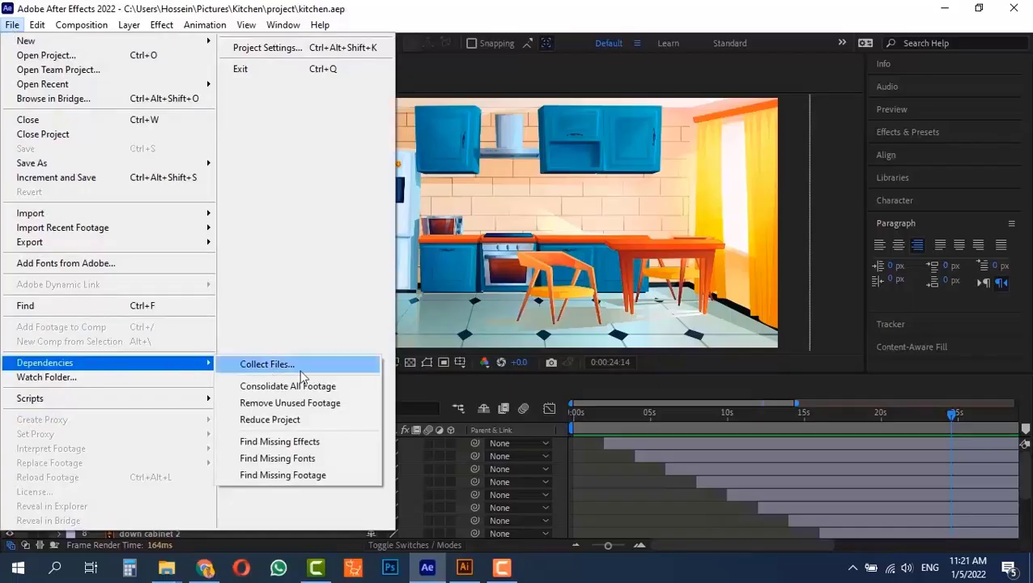
{"action": "left_click", "coordinate": [278, 411]}
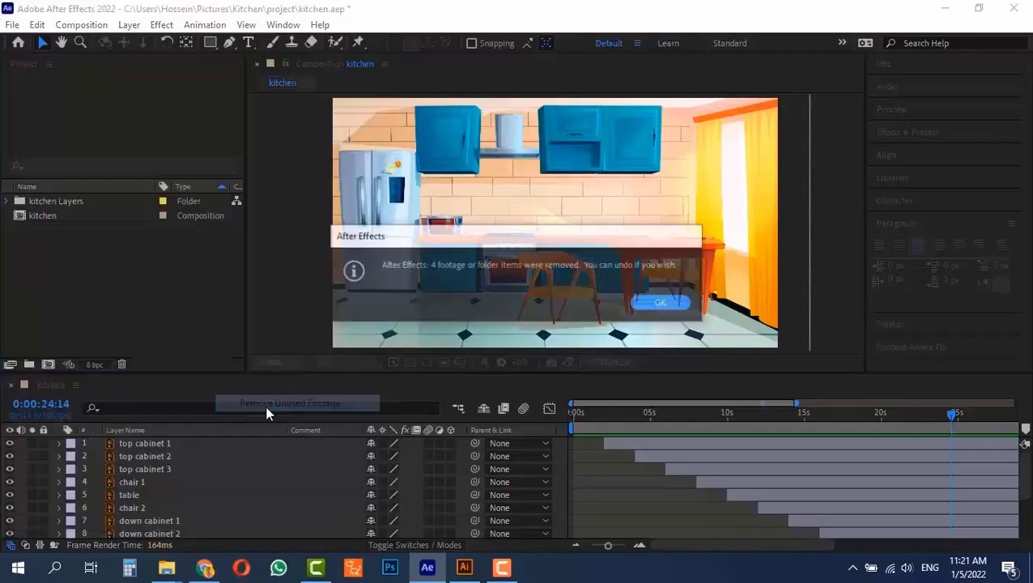
{"action": "left_click", "coordinate": [663, 304]}
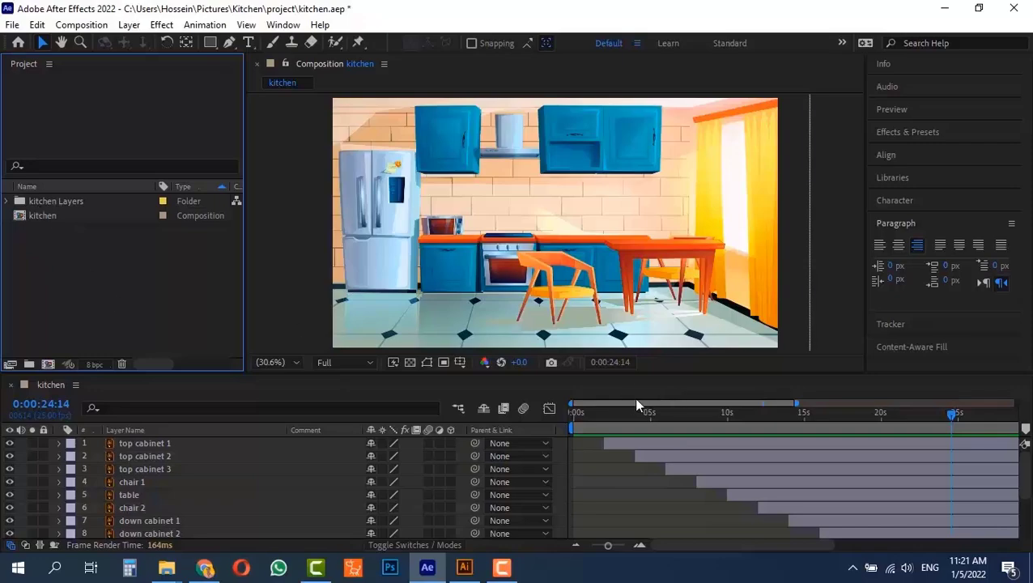
Step: Scrub back and forth through the kitchen composition's timeline to check that its layers still display correctly
{"action": "left_click_drag", "start_coordinate": [666, 415], "coordinate": [850, 418]}
{"action": "left_click", "coordinate": [698, 415]}
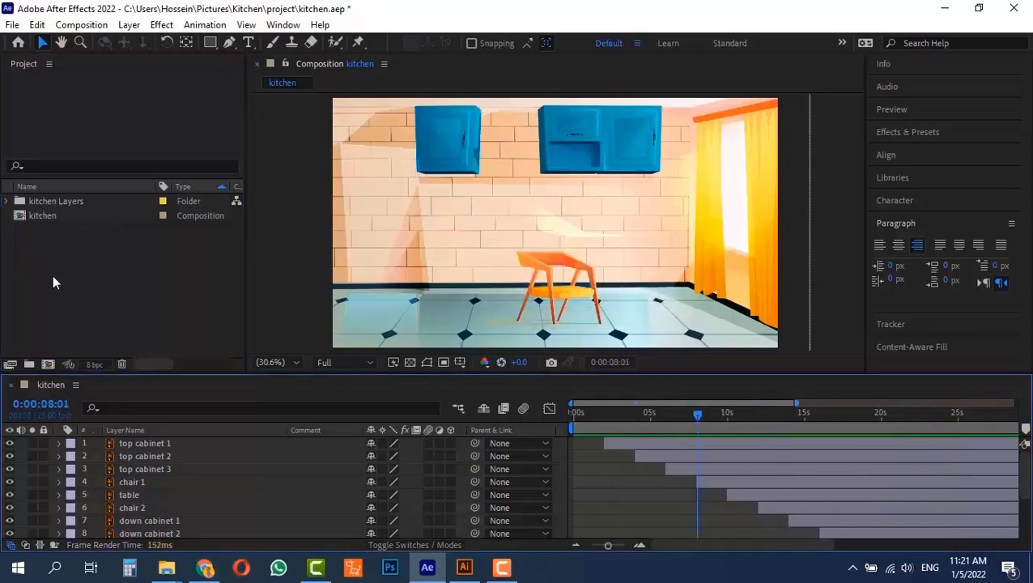
{"action": "left_click_drag", "start_coordinate": [678, 545], "coordinate": [755, 548]}
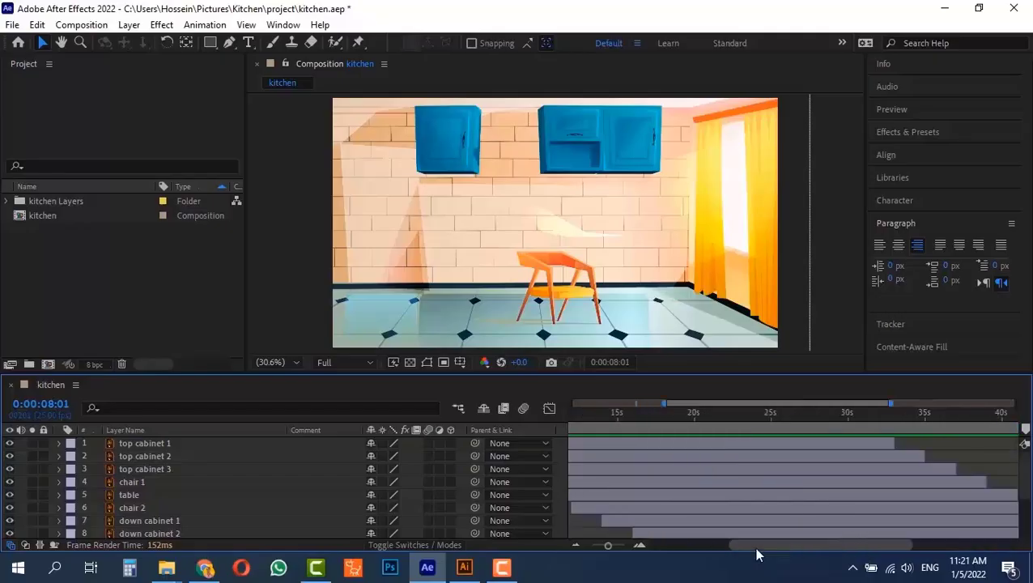
{"action": "left_click_drag", "start_coordinate": [748, 414], "coordinate": [563, 417]}
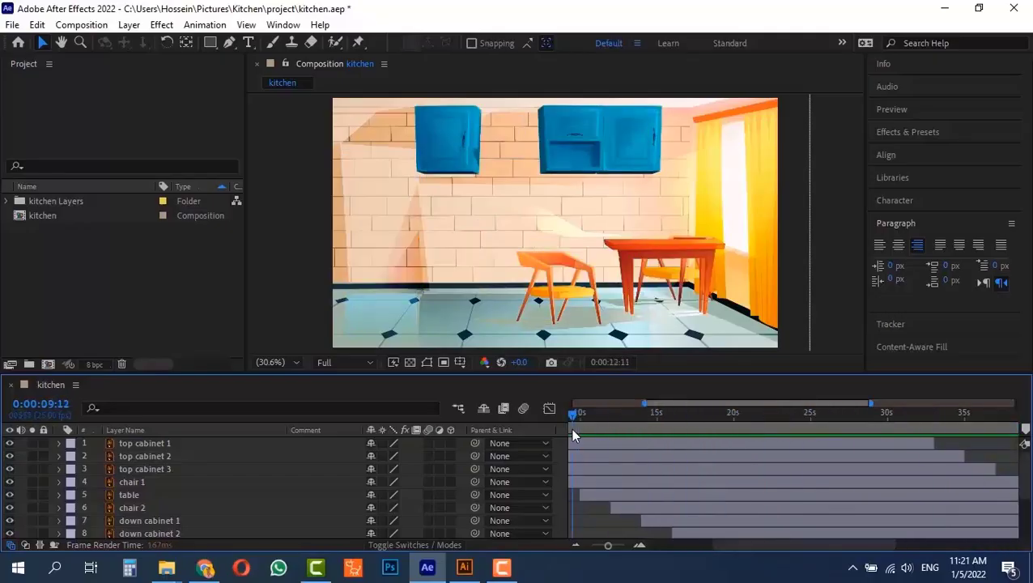